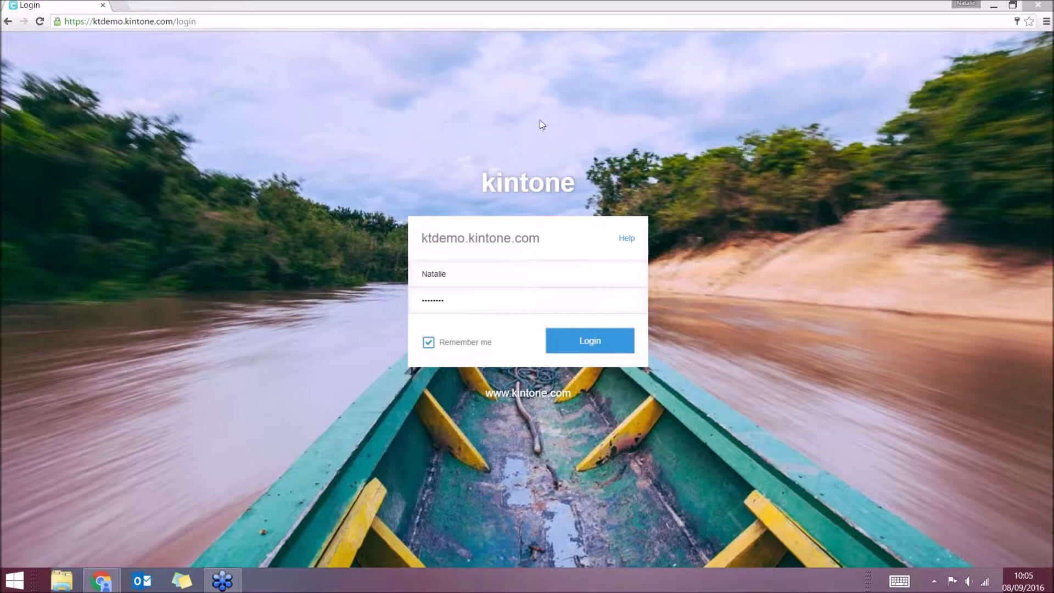
# Step: Log in with the saved credentials, view the administration Service Usage page, and go to the kintone portal
pyautogui.click(600, 344)
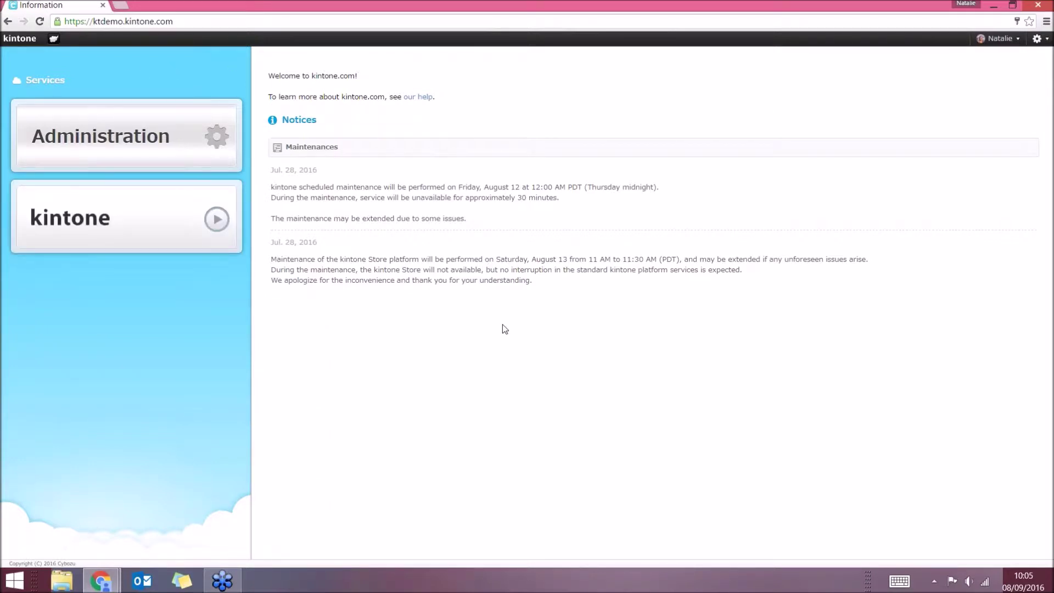
pyautogui.click(172, 155)
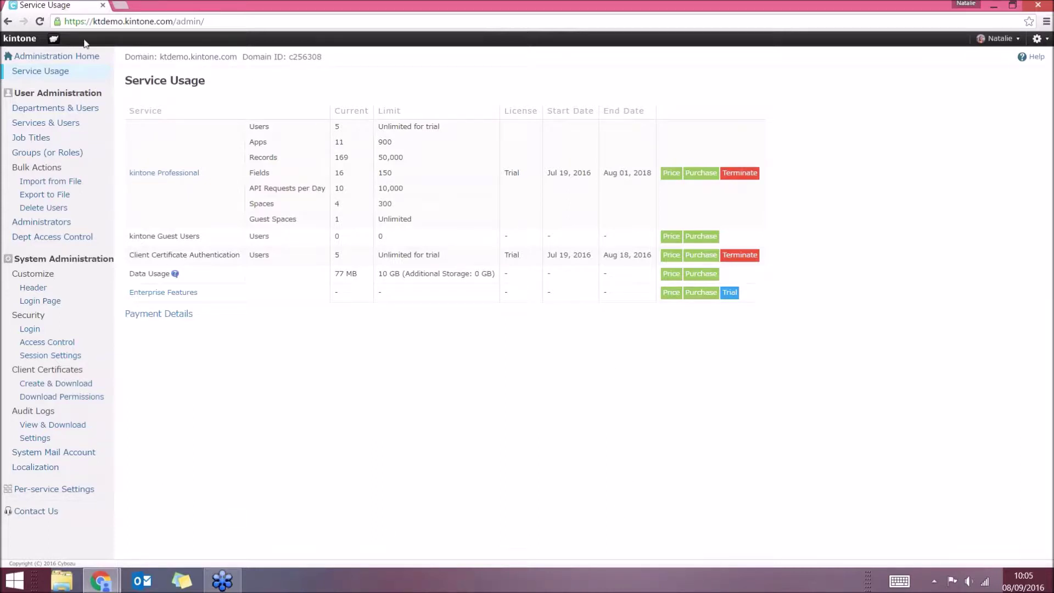
pyautogui.click(55, 40)
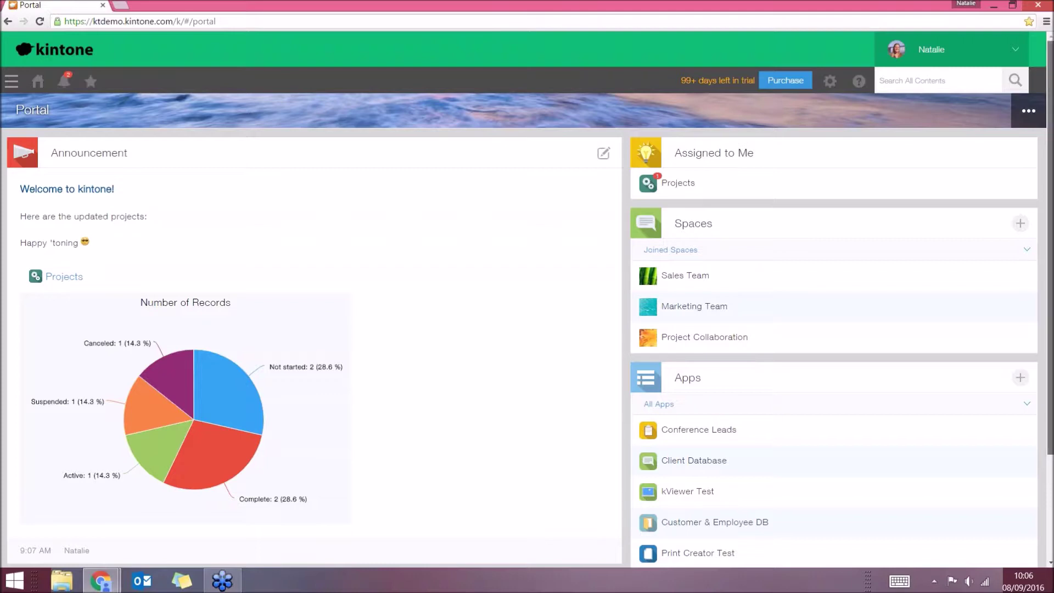
# Step: Examine the portal's announcement with its Number of Records pie chart, the notifications, and the lists of spaces and apps
pyautogui.scroll(-2, 310, 288)
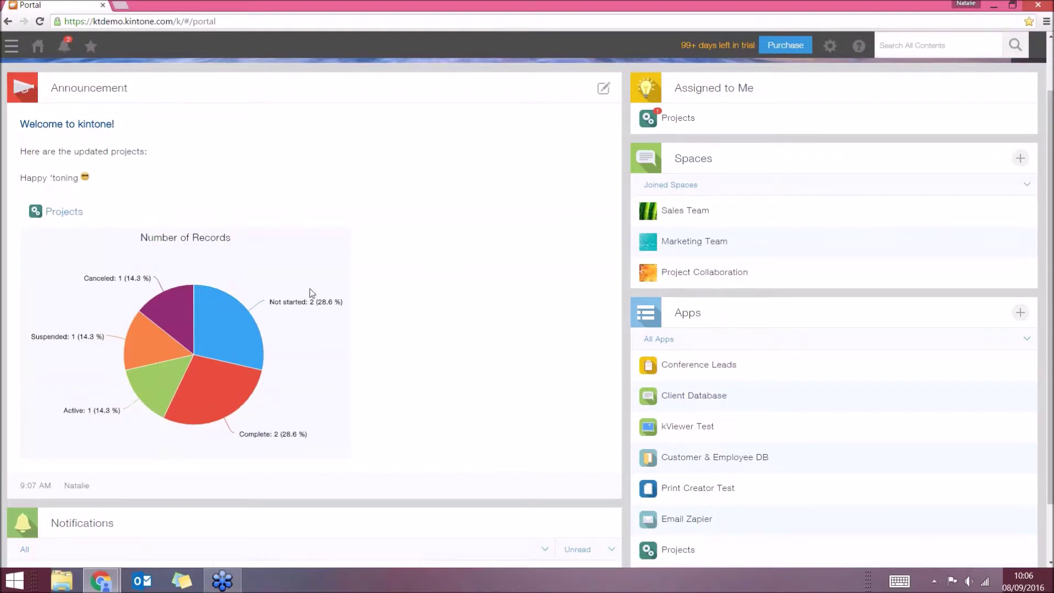
pyautogui.moveTo(258, 409)
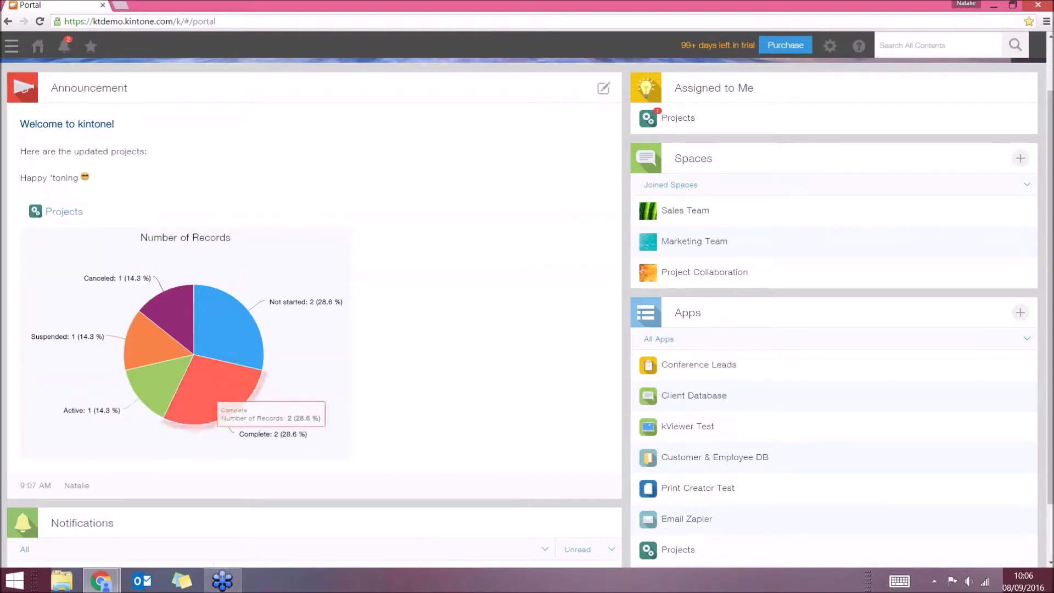
pyautogui.moveTo(233, 323)
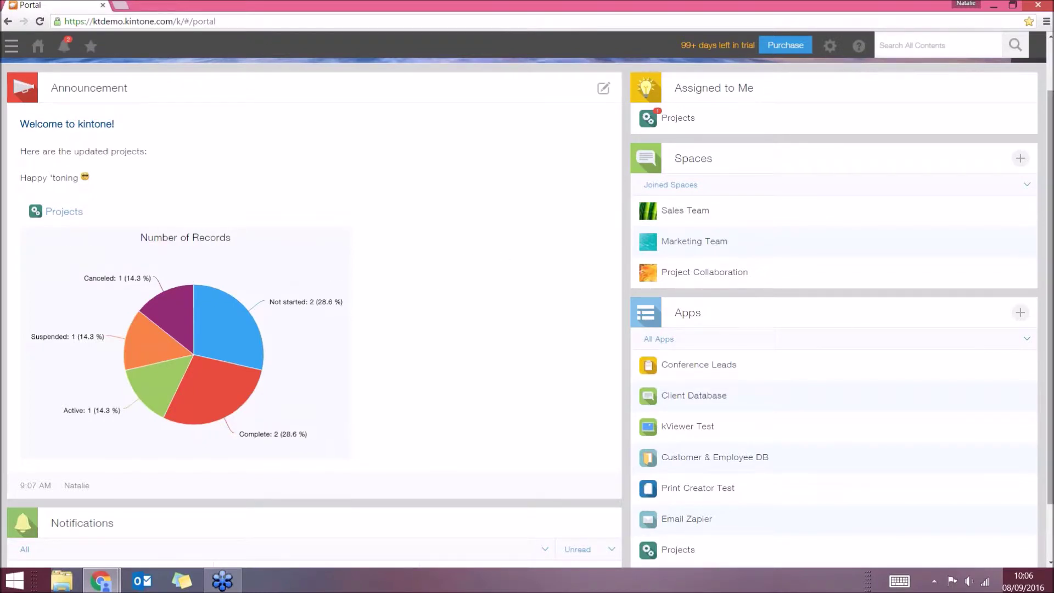
pyautogui.scroll(-2, 427, 462)
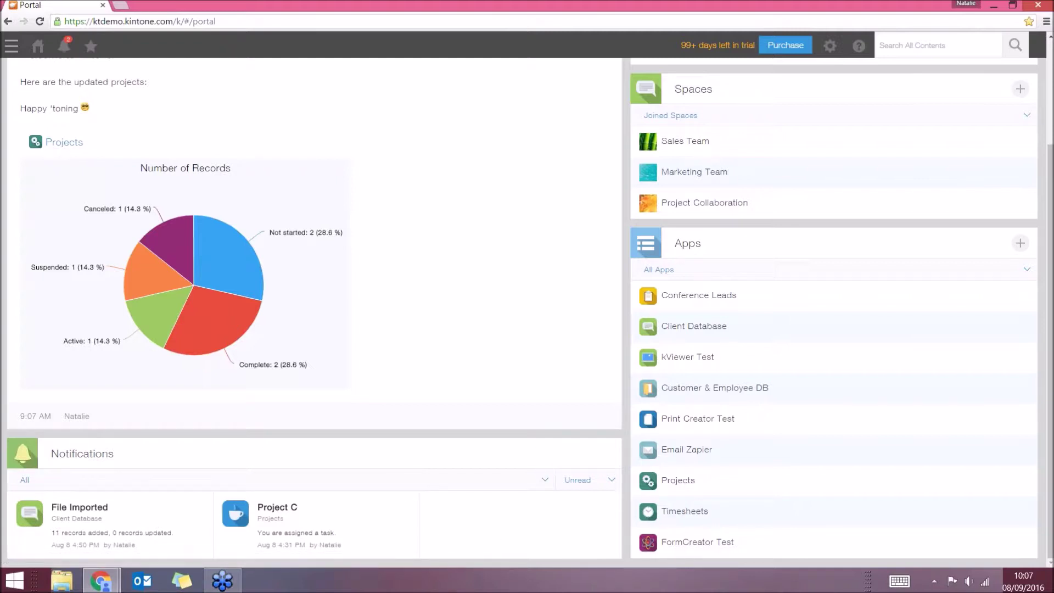
pyautogui.scroll(1, 526, 313)
pyautogui.scroll(4, 527, 313)
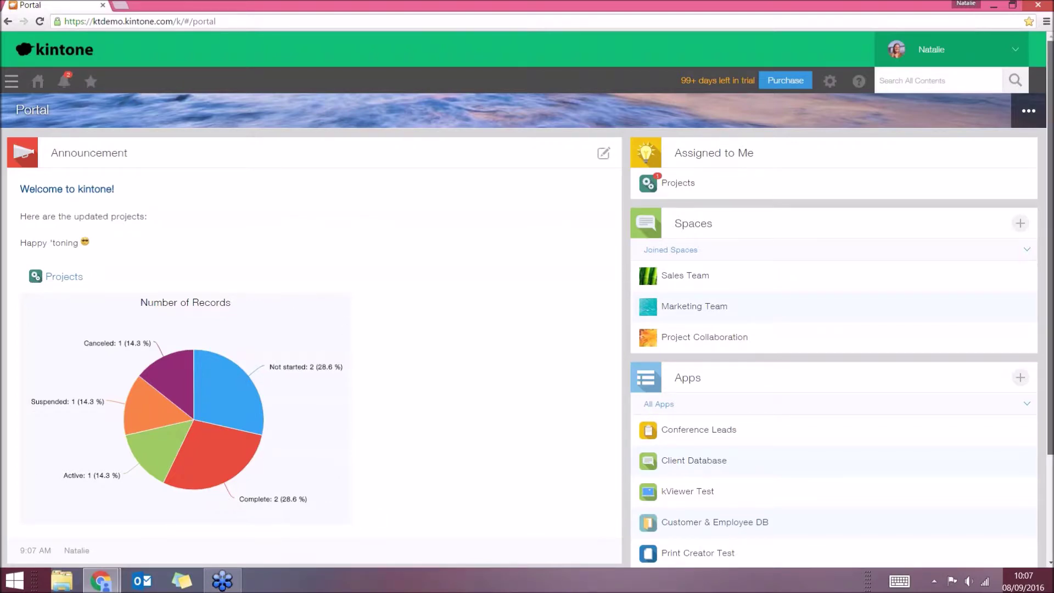
# Step: View the Marketing Team space and return to the portal
pyautogui.scroll(-1, 683, 173)
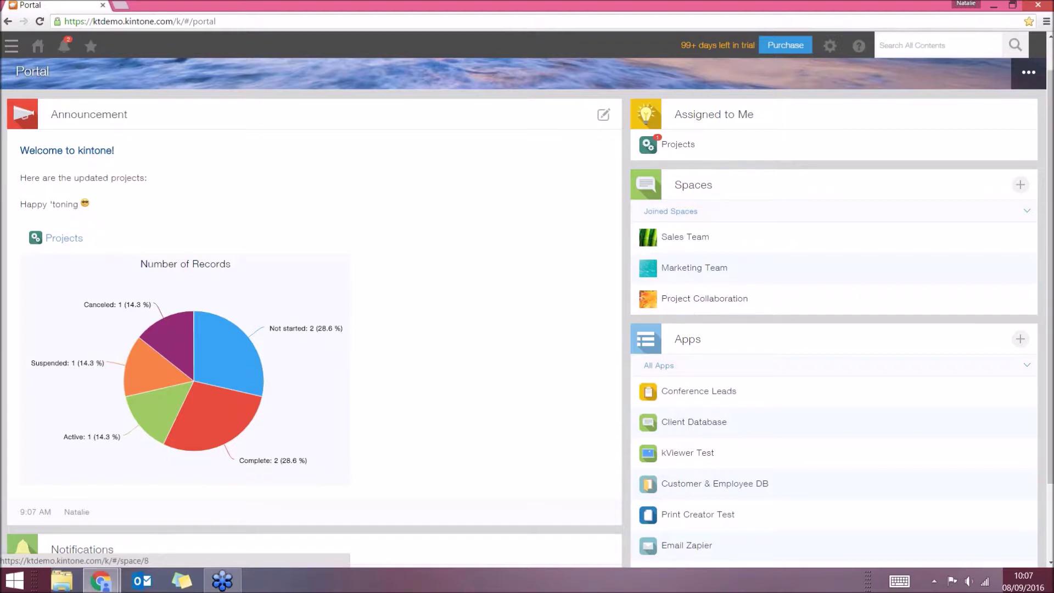
pyautogui.click(694, 271)
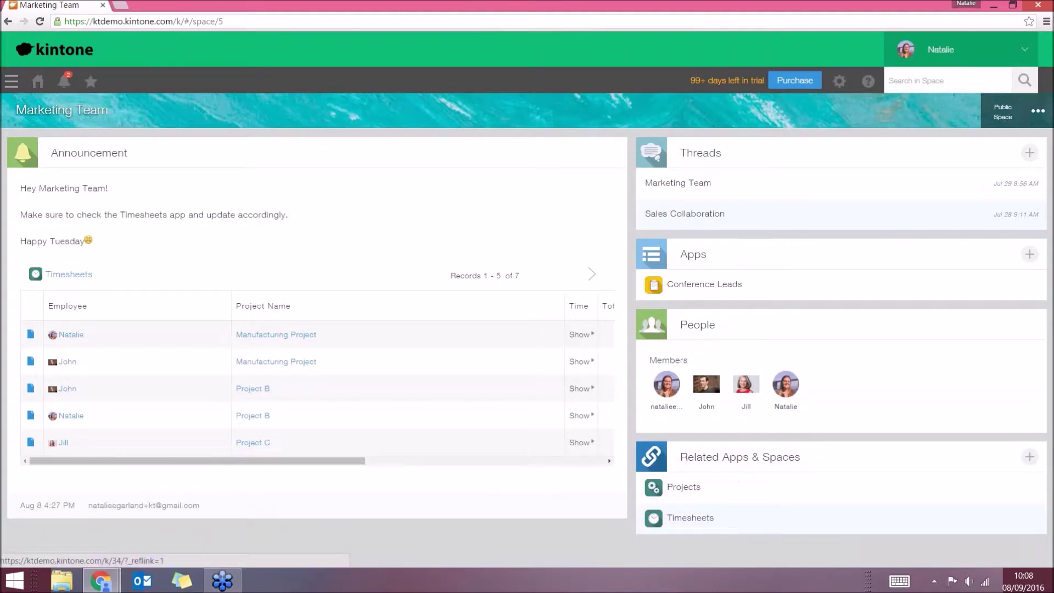
pyautogui.click(38, 81)
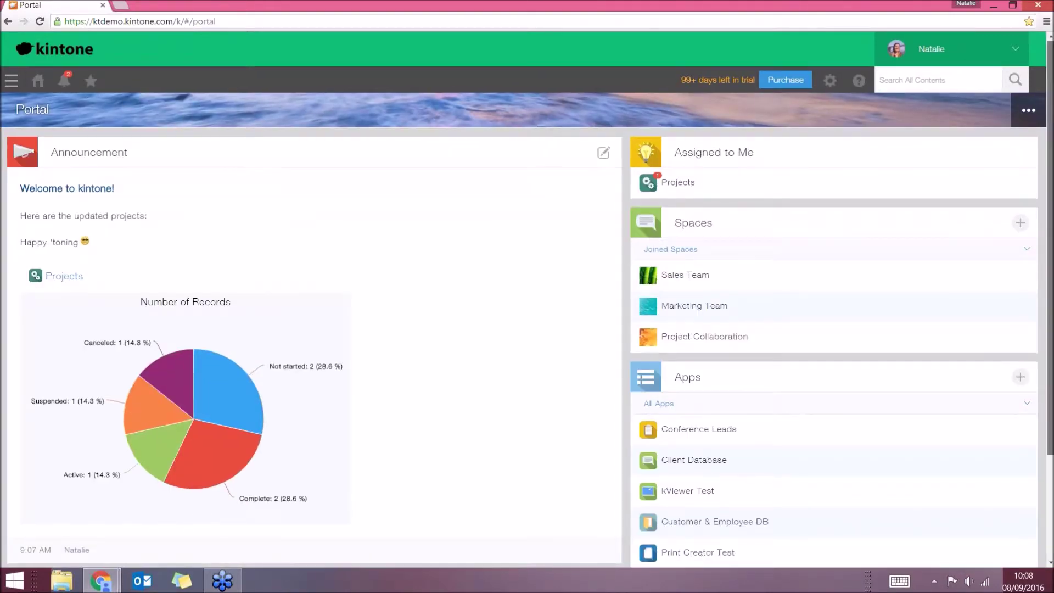
# Step: Browse the Marketplace option for creating an app, view the Biz Trip Report listing, and return to the portal without adding an app
pyautogui.scroll(-2, 646, 264)
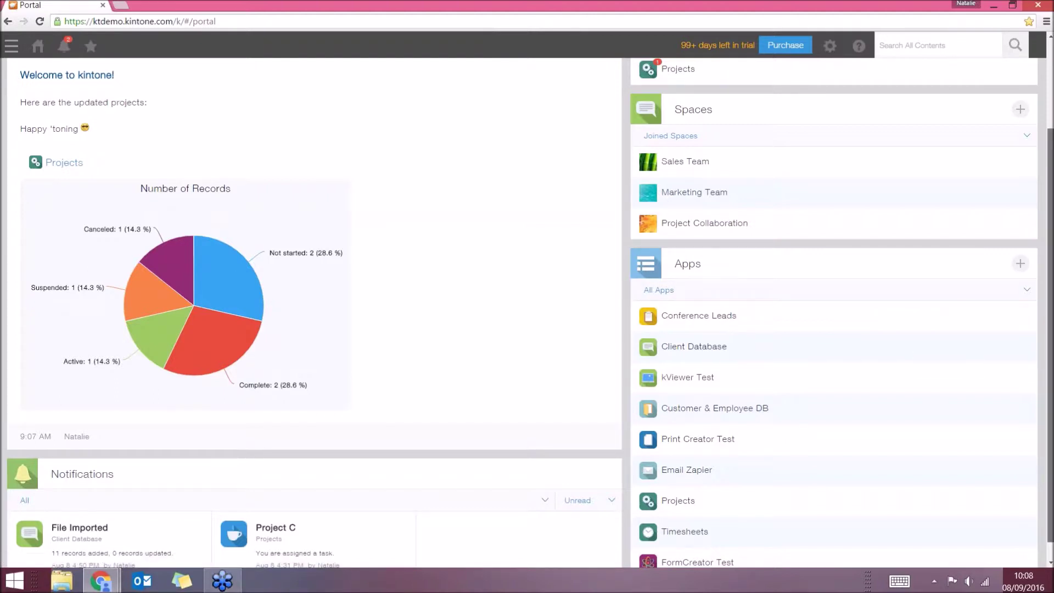
pyautogui.scroll(-1, 712, 260)
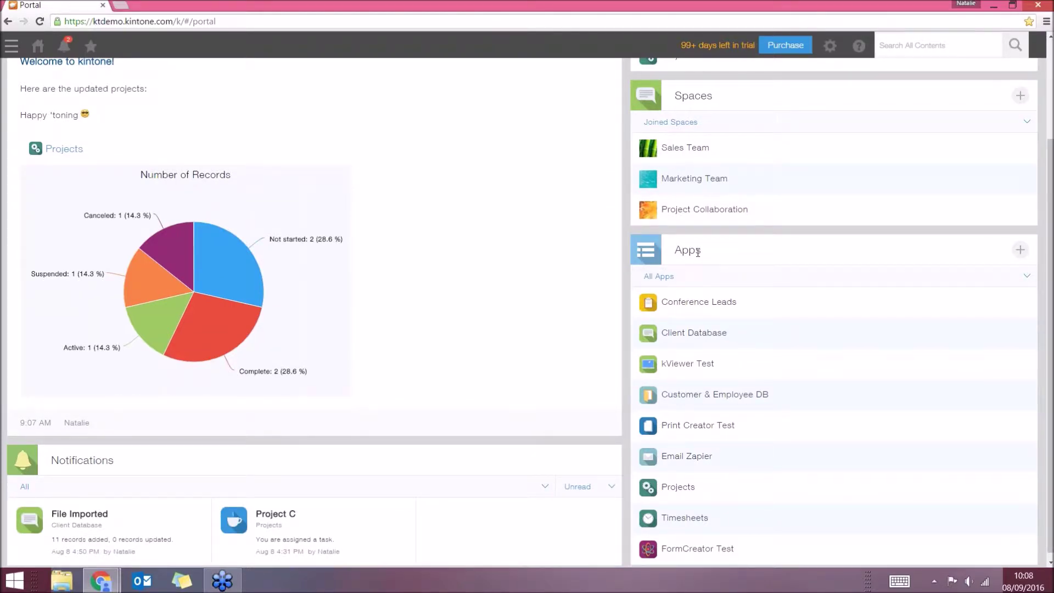
pyautogui.click(1020, 251)
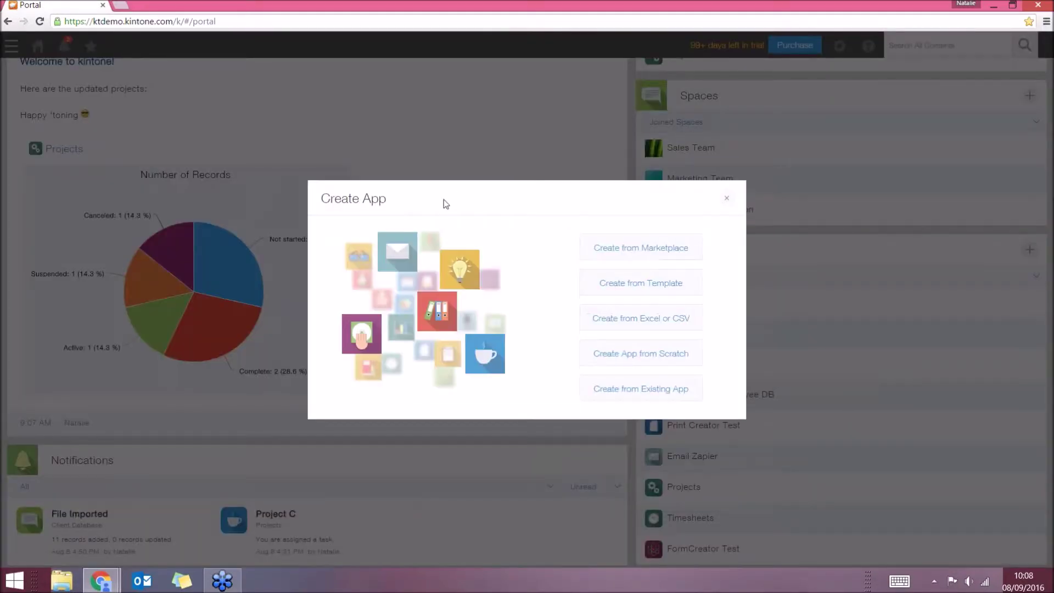
pyautogui.click(665, 249)
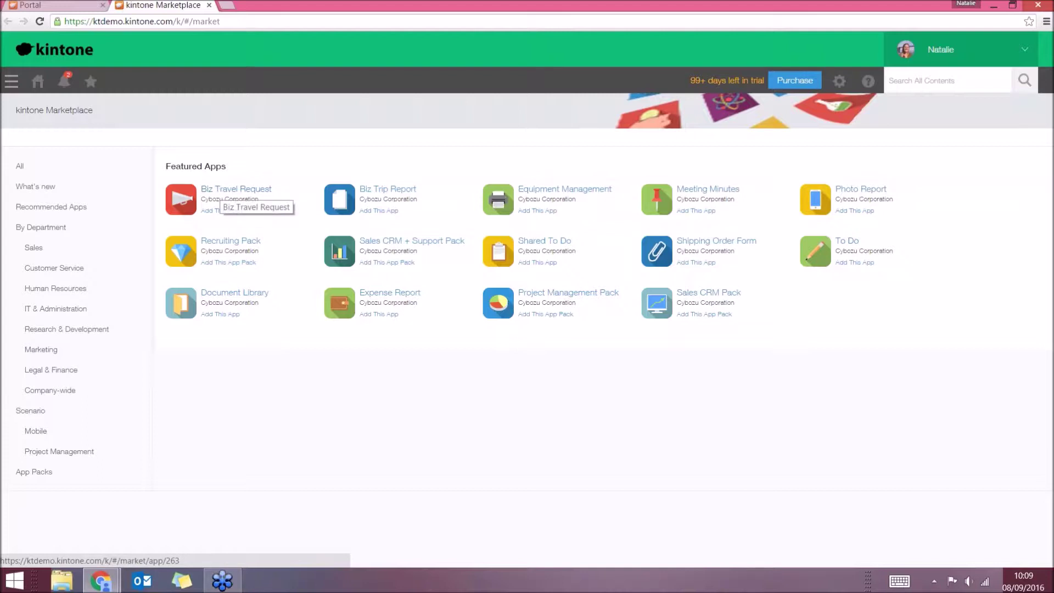
pyautogui.click(393, 196)
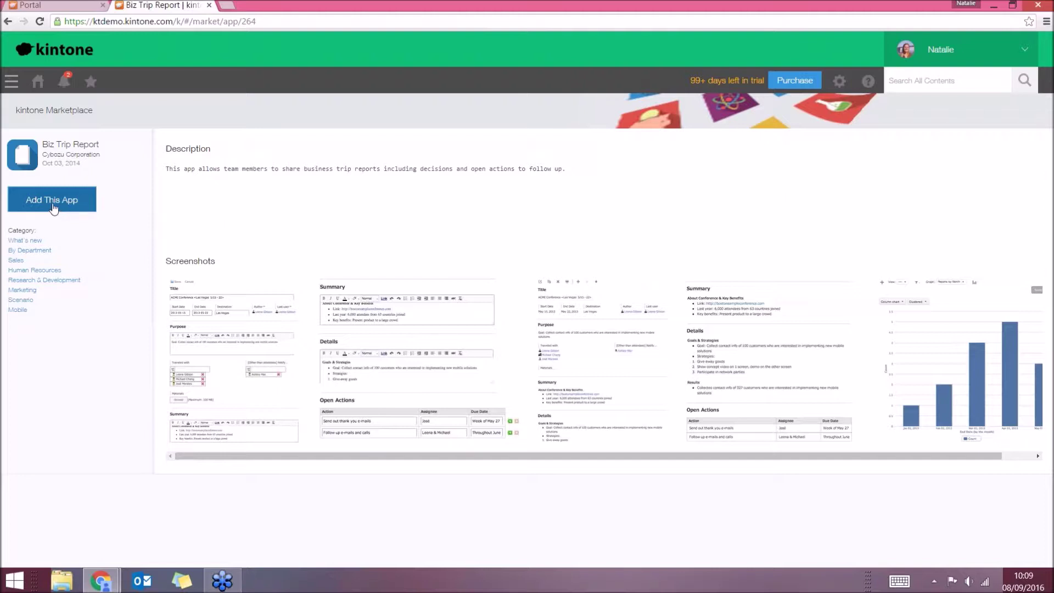
pyautogui.click(55, 5)
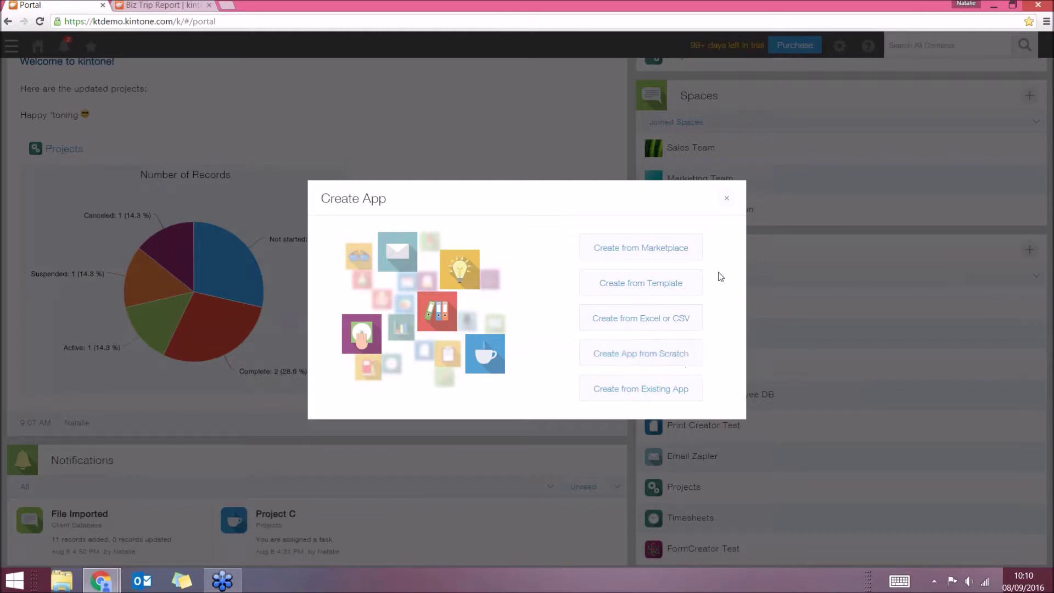
pyautogui.click(727, 199)
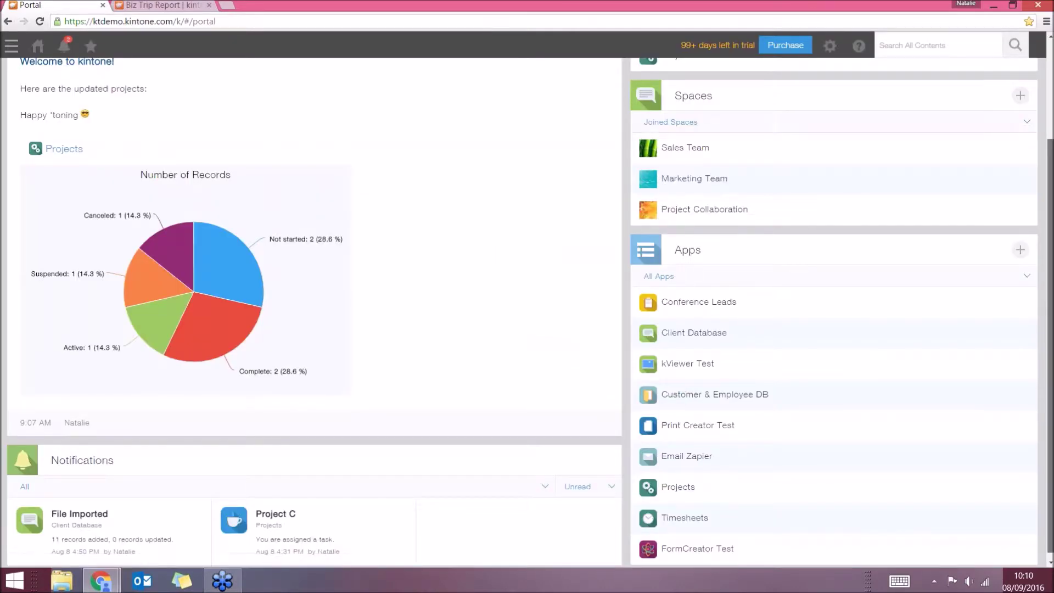
# Step: Open the Projects app from the portal and check which record views it offers
pyautogui.scroll(2, 527, 311)
pyautogui.scroll(-1, 760, 350)
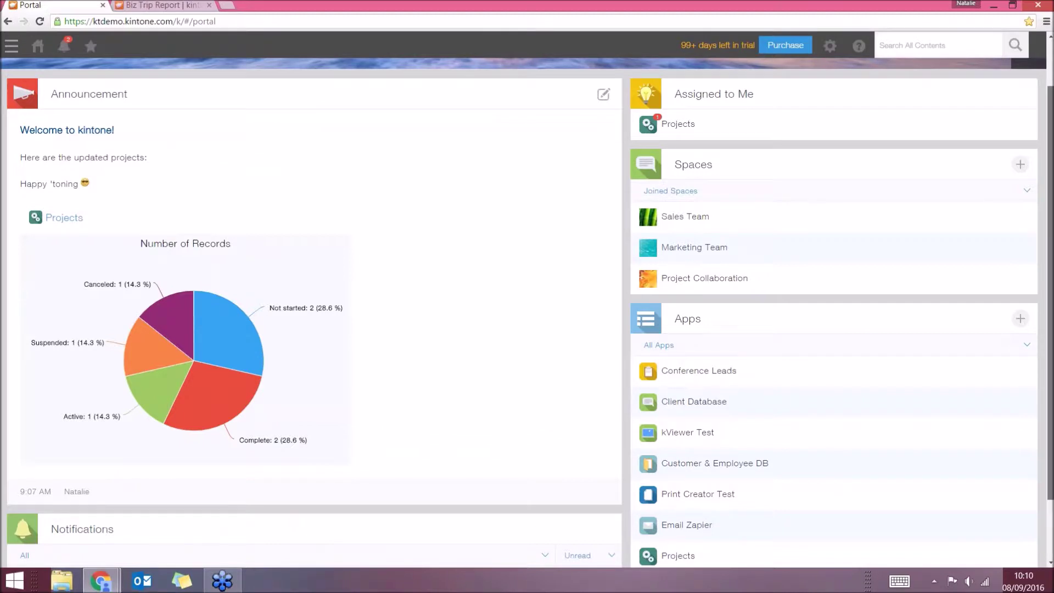
pyautogui.scroll(-2, 527, 312)
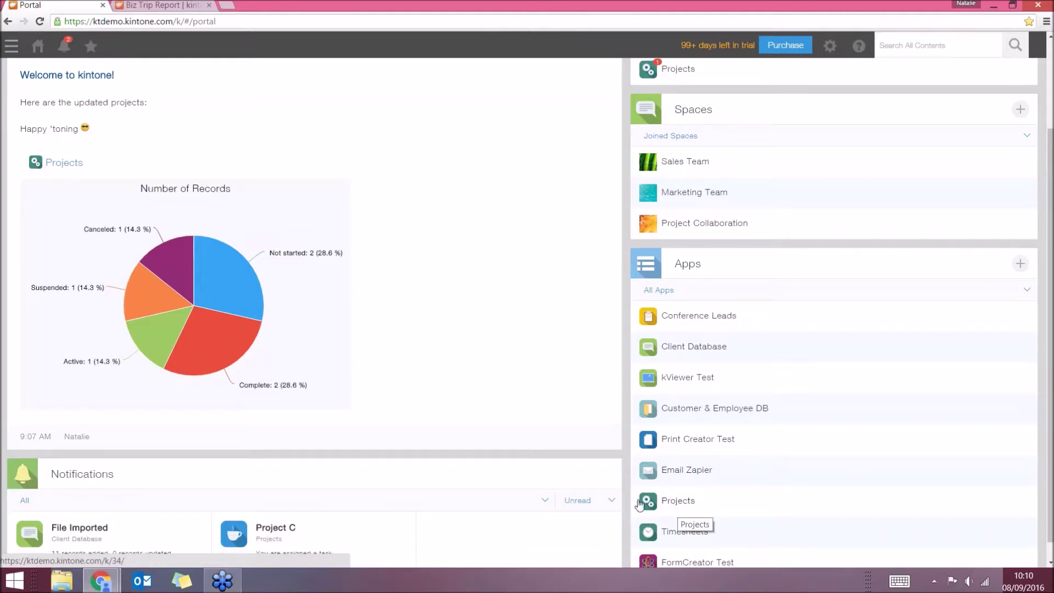
pyautogui.click(666, 502)
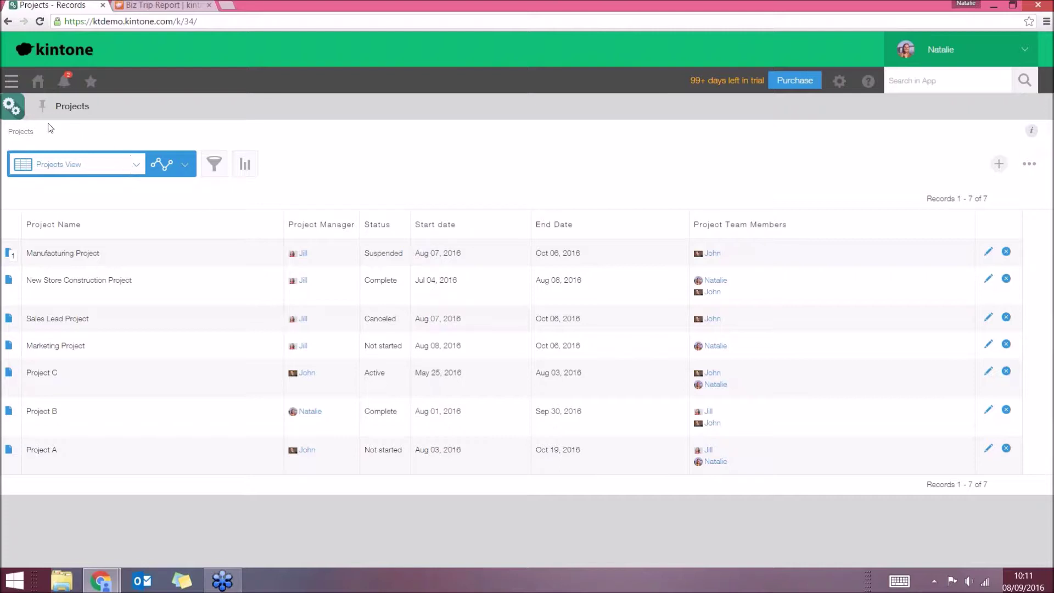
pyautogui.click(125, 166)
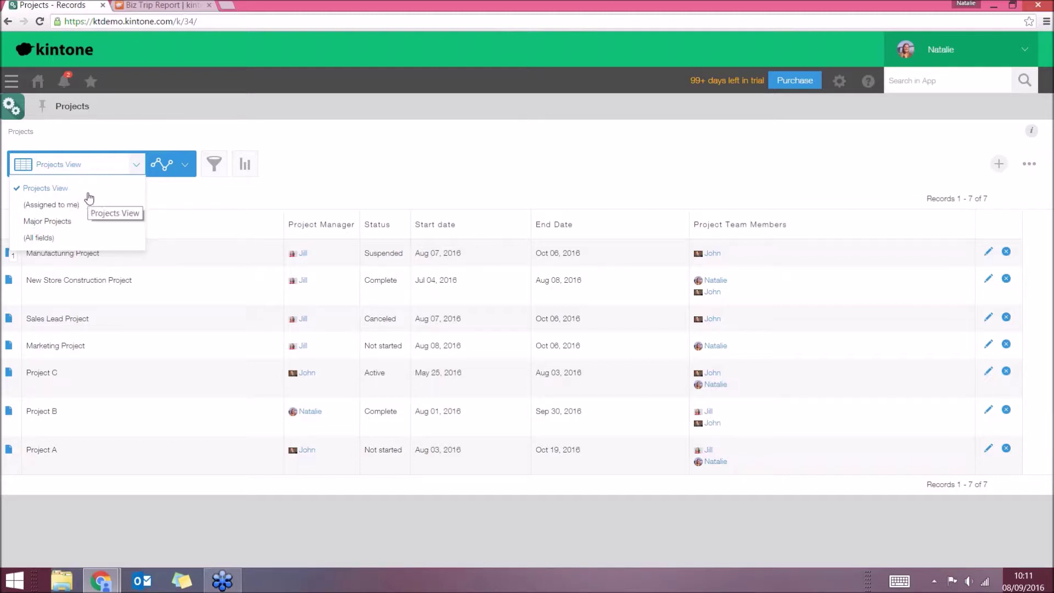
pyautogui.click(156, 194)
# Step: Display the Project Status graph and switch back to the Projects View list
pyautogui.click(172, 163)
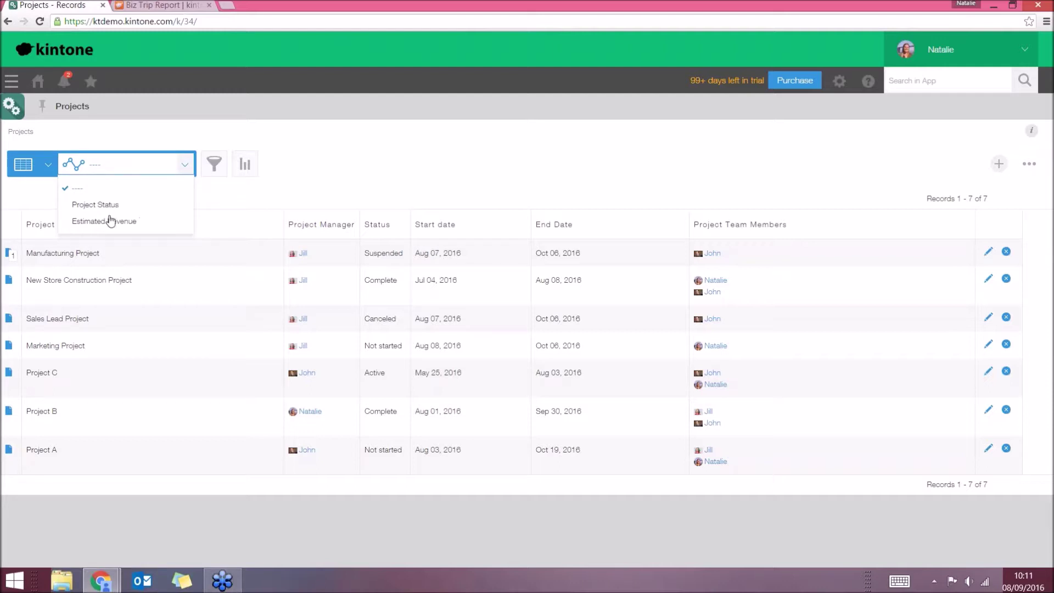
pyautogui.click(105, 206)
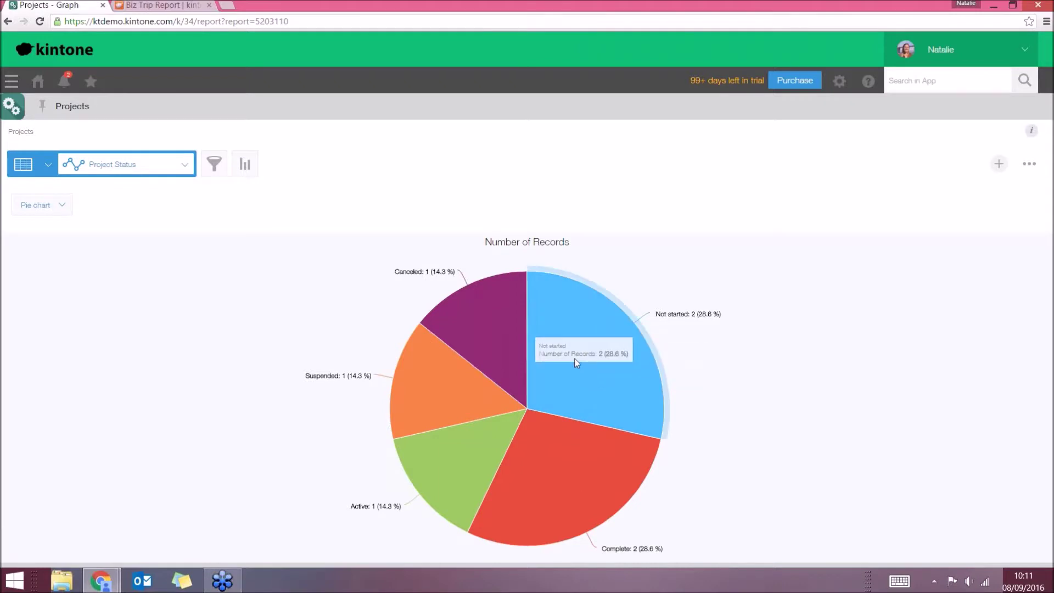
pyautogui.click(40, 173)
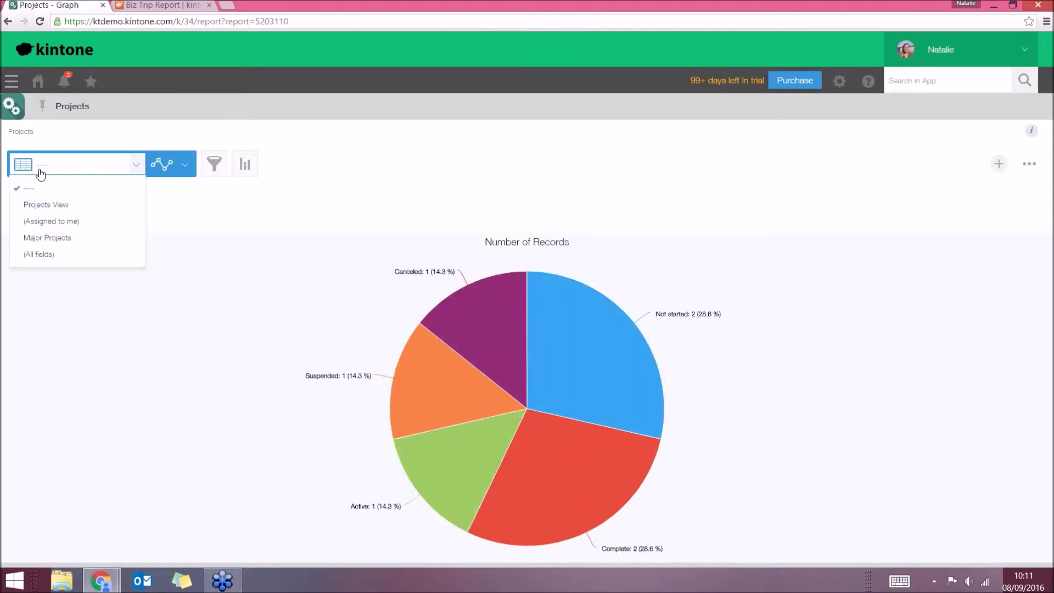
pyautogui.click(39, 205)
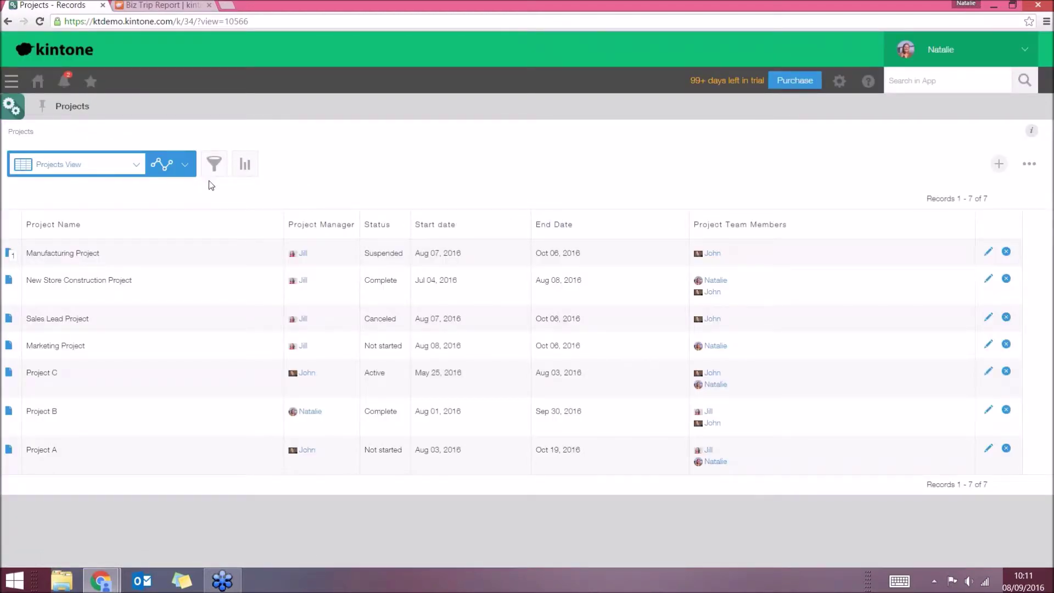
# Step: Start a three-condition filter on the project records, with the first condition set to Project Manager includes any of the chosen employee
pyautogui.click(214, 164)
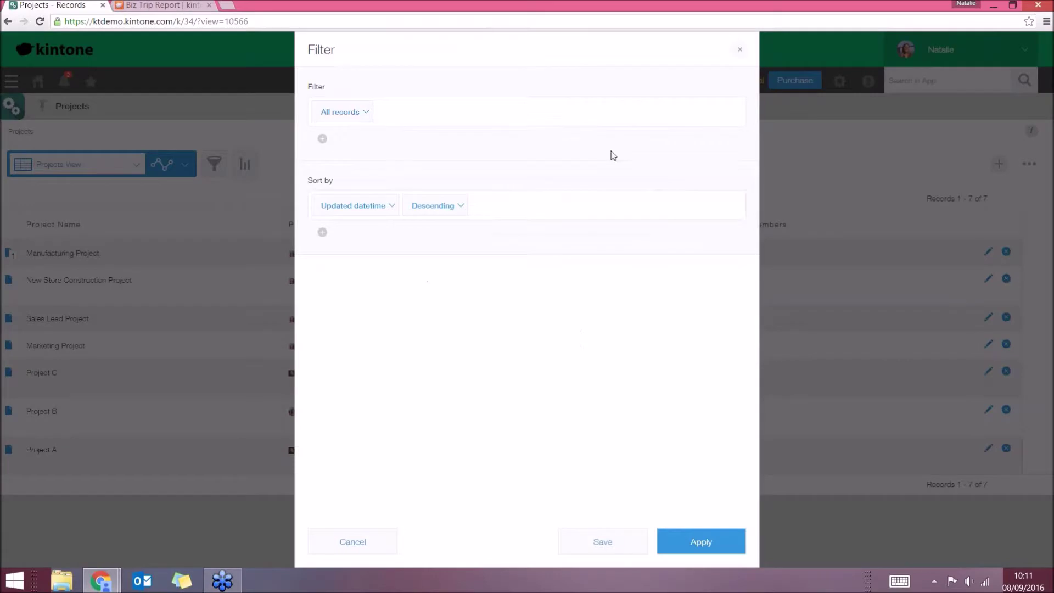
pyautogui.click(323, 138)
pyautogui.click(322, 171)
pyautogui.click(359, 113)
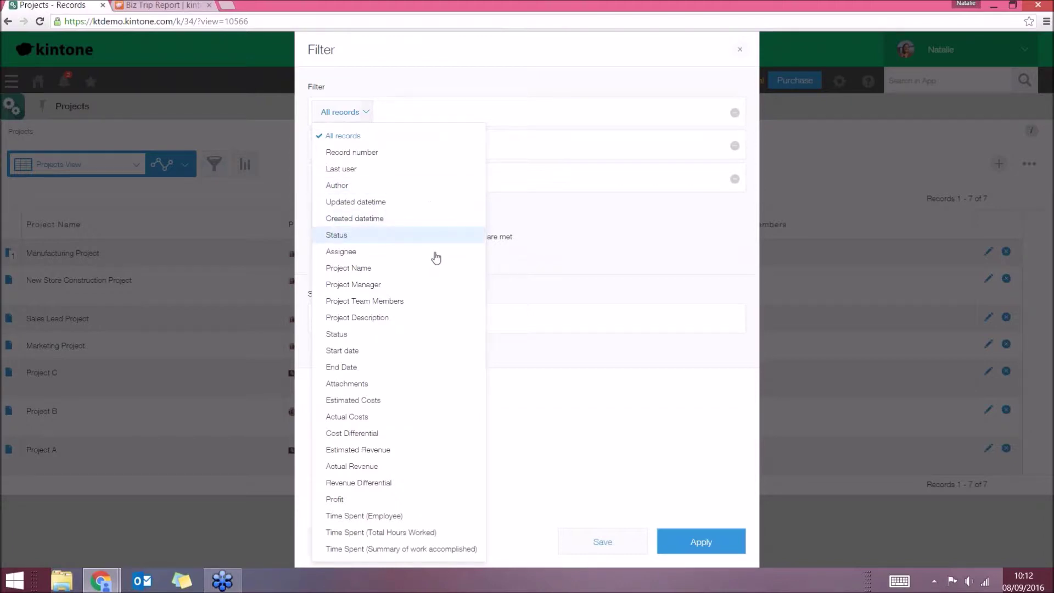
pyautogui.click(443, 285)
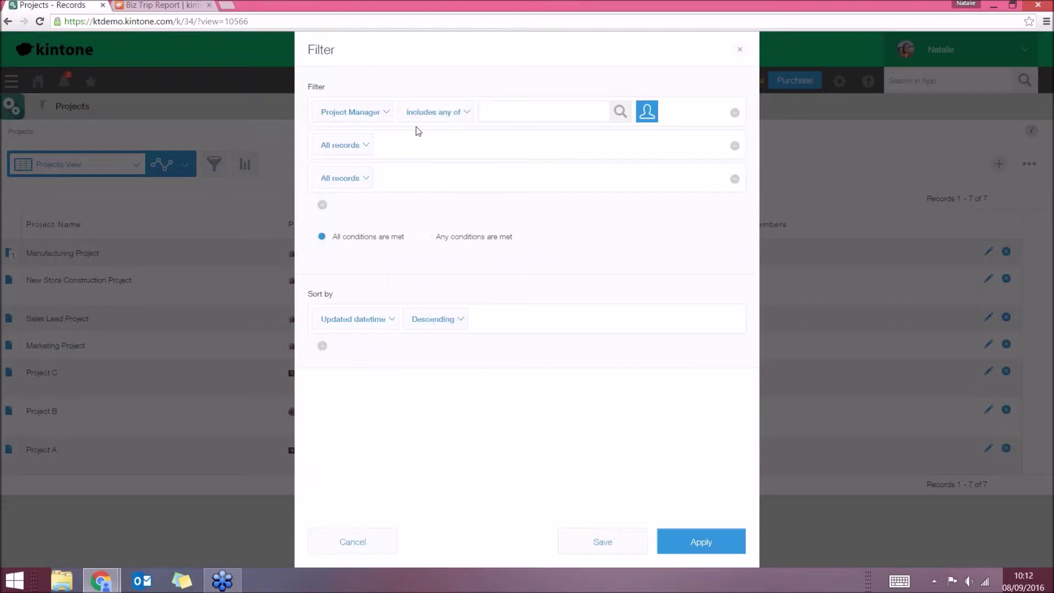
pyautogui.click(508, 112)
pyautogui.write('na')
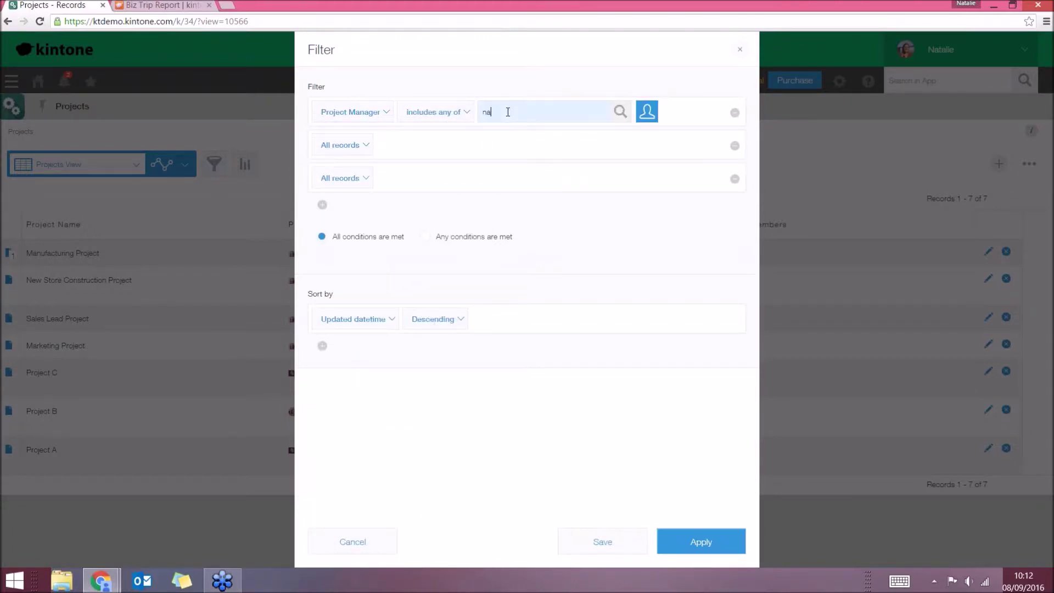
pyautogui.write('ta')
pyautogui.click(541, 164)
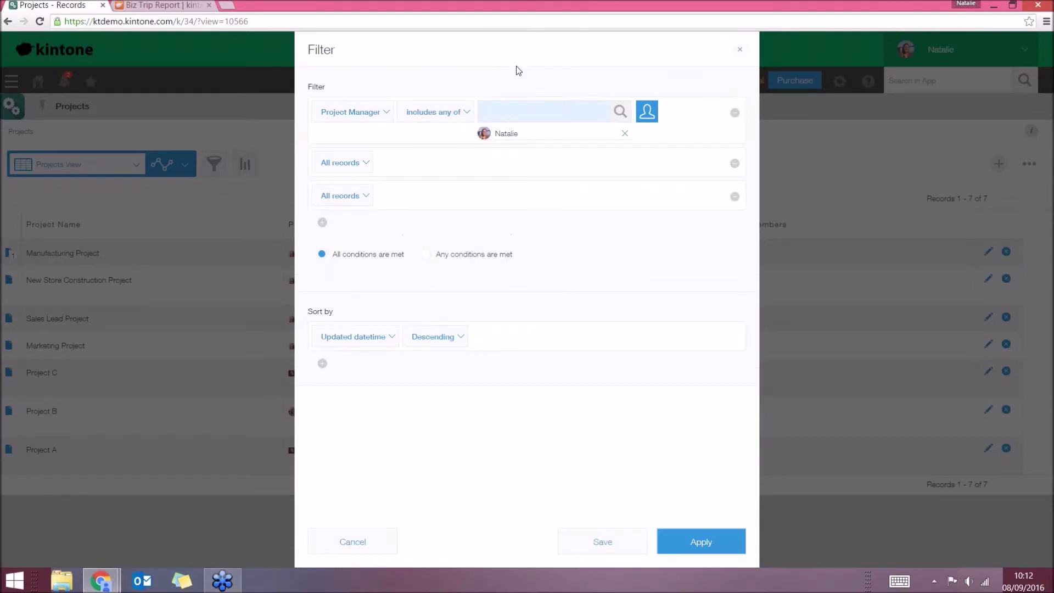
# Step: Set the second condition to Estimated Costs greater than or equal to 1000, remove the unused third condition, and apply the filter
pyautogui.click(357, 166)
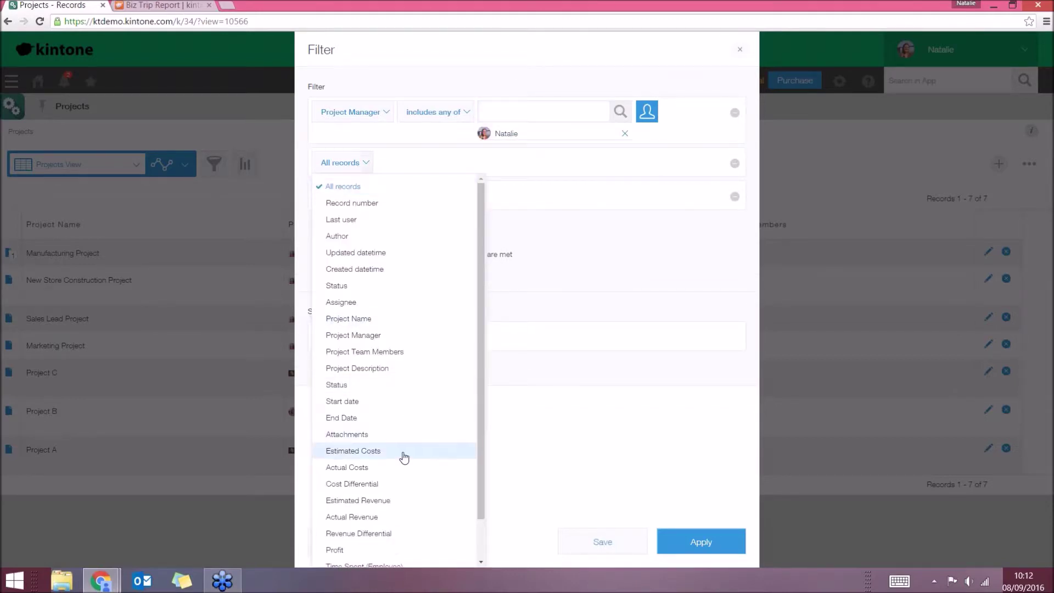
pyautogui.click(405, 458)
pyautogui.click(447, 163)
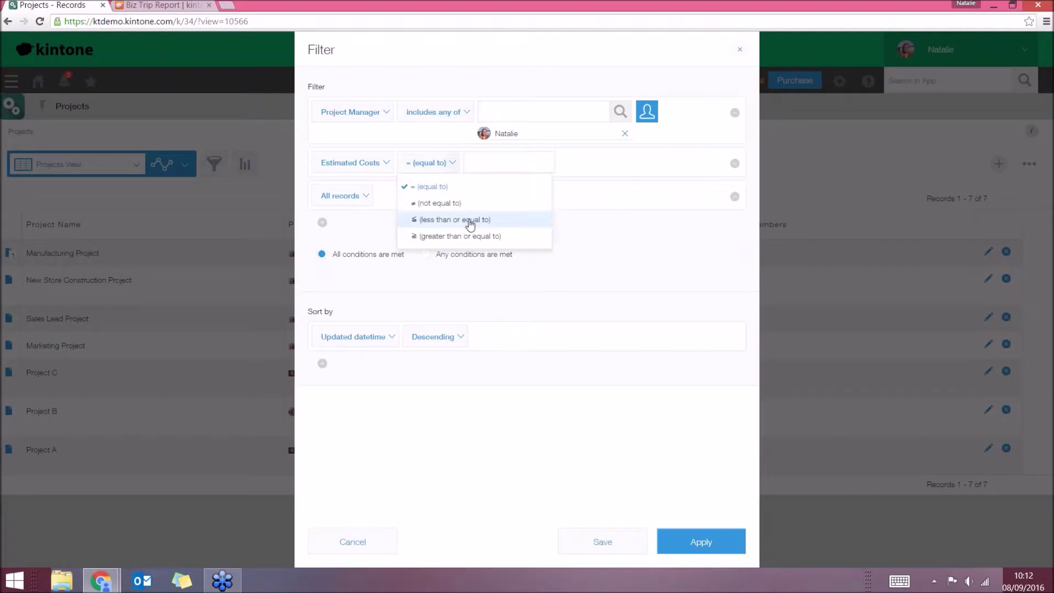
pyautogui.click(486, 236)
pyautogui.click(556, 161)
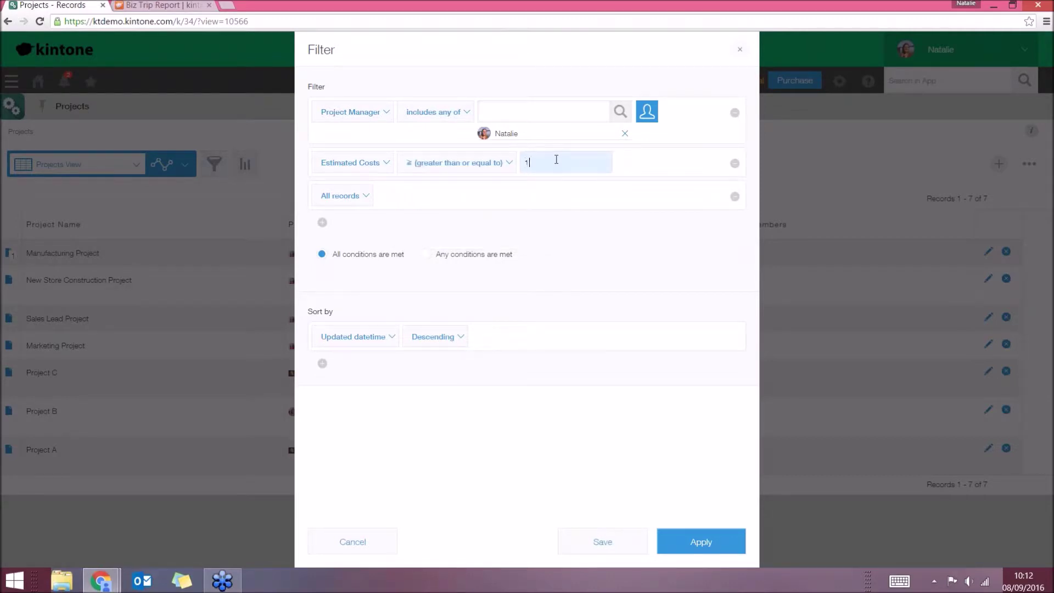
pyautogui.click(735, 196)
pyautogui.click(700, 543)
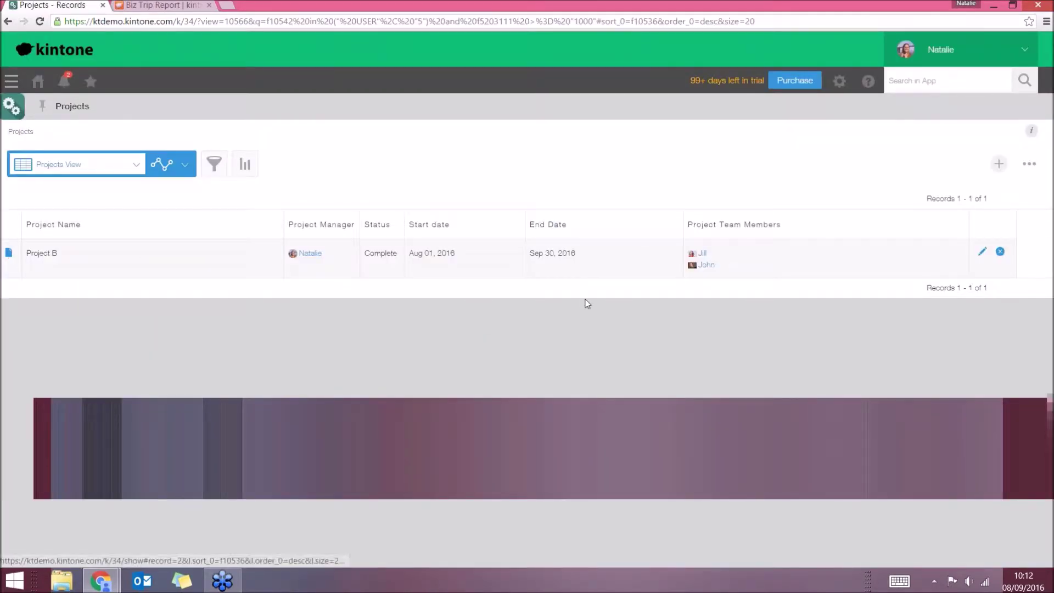
# Step: Reload the unfiltered Projects View list and check the chart types and recommended graphs offered for a new graph
pyautogui.click(122, 165)
pyautogui.click(31, 191)
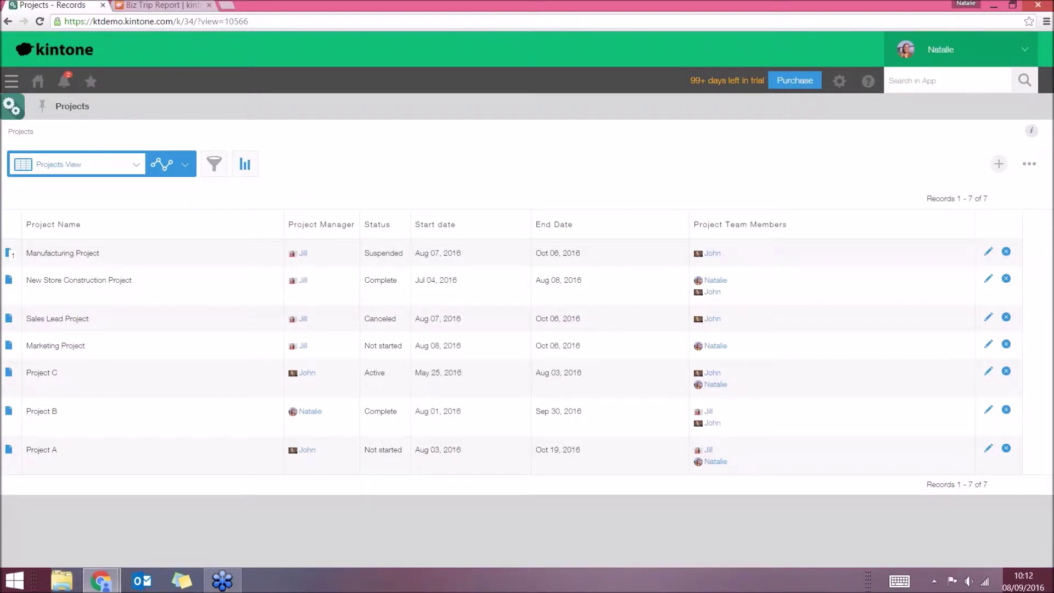
pyautogui.click(245, 165)
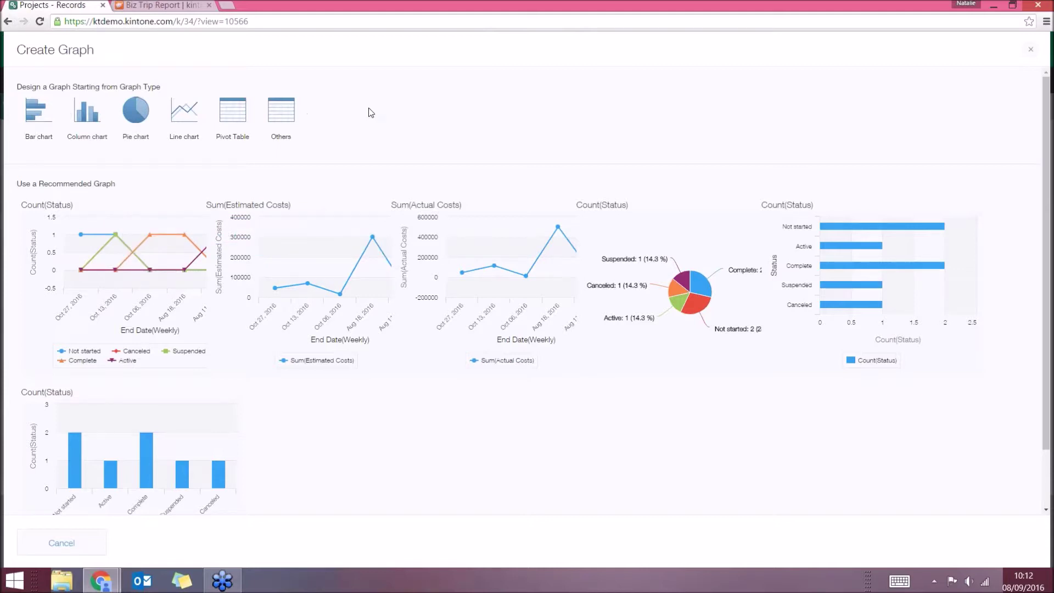
pyautogui.click(1030, 52)
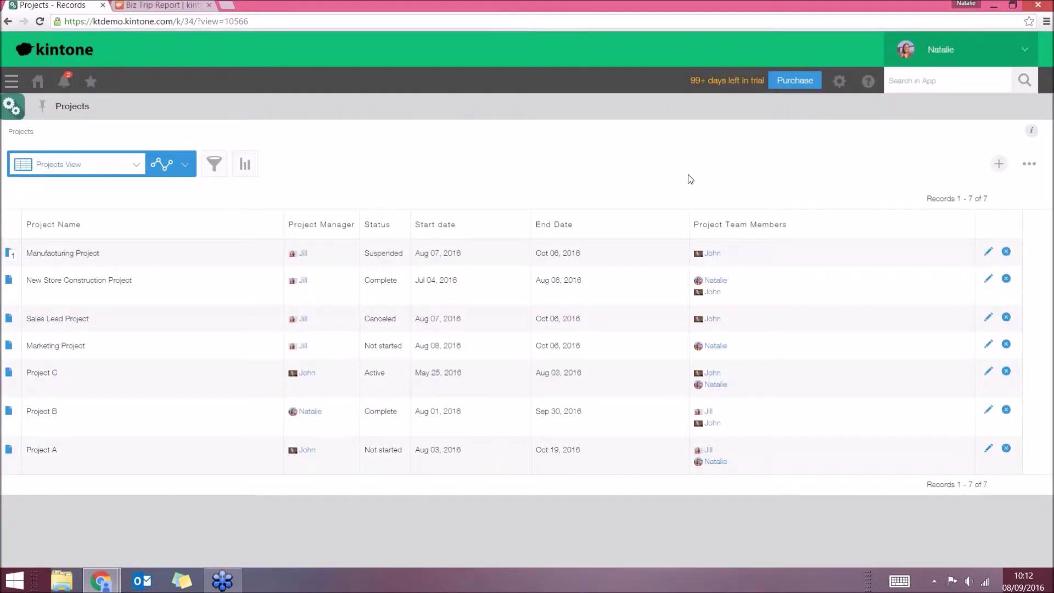
# Step: Open the Manufacturing Project record and review its project details
pyautogui.click(11, 255)
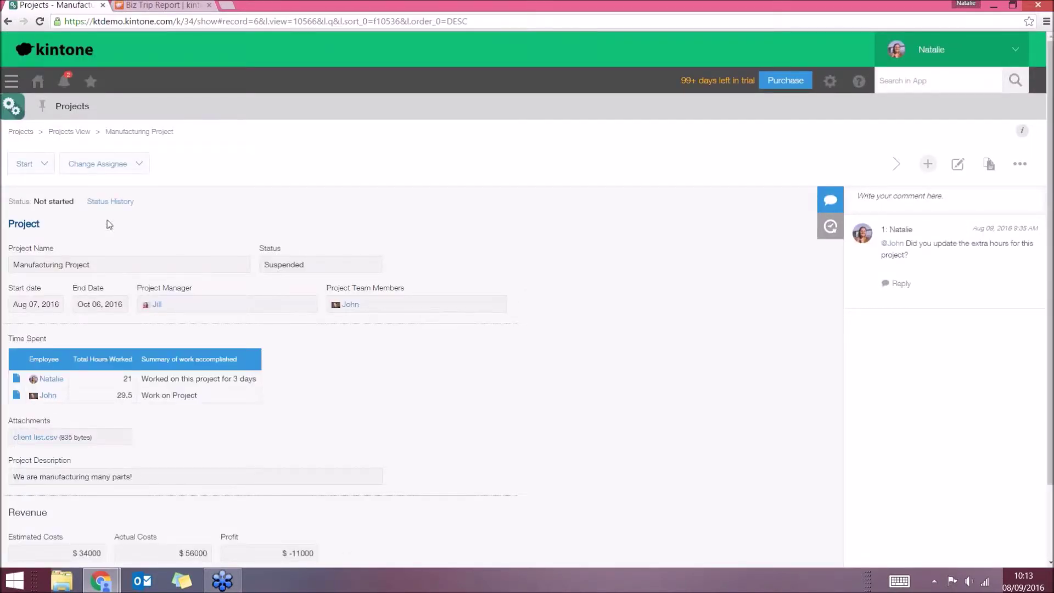
pyautogui.moveTo(15, 267); pyautogui.dragTo(143, 263)
pyautogui.click(228, 264)
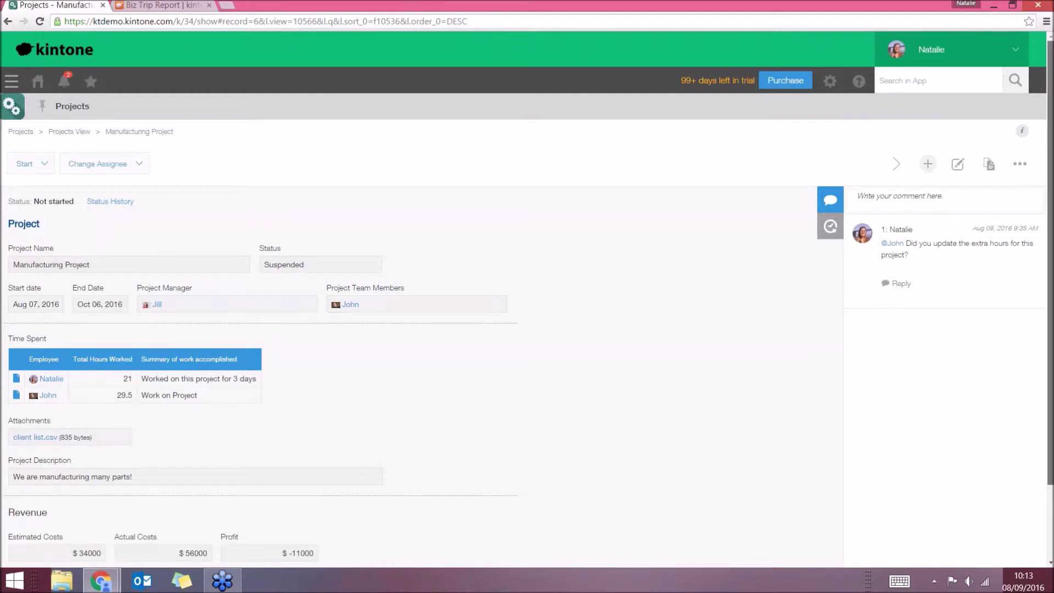
pyautogui.scroll(-1, 527, 298)
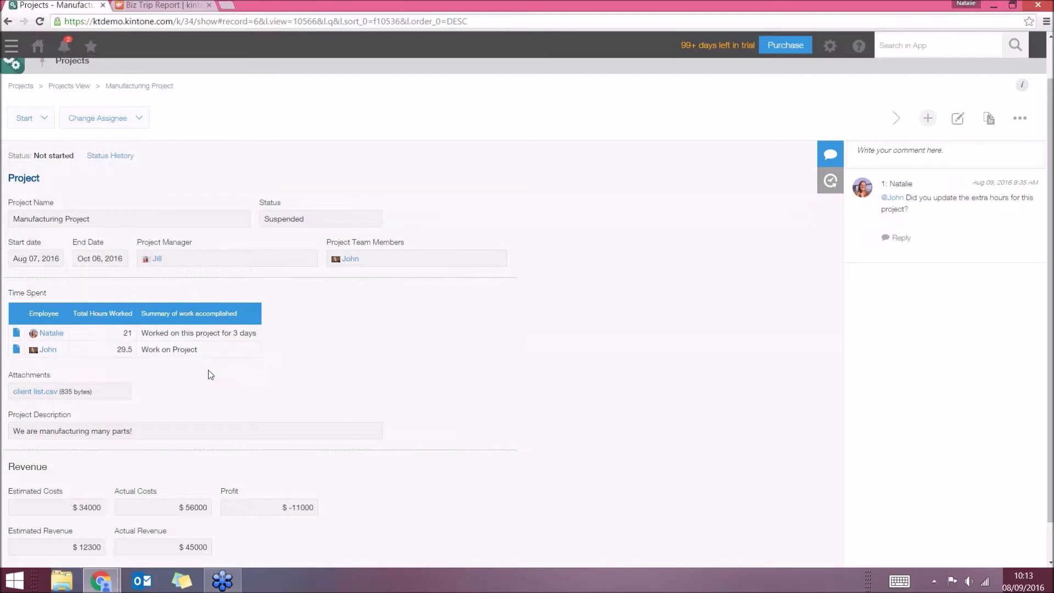
# Step: View the first related timesheet from the Time Spent table, return to the project record and review its Revenue section
pyautogui.click(16, 336)
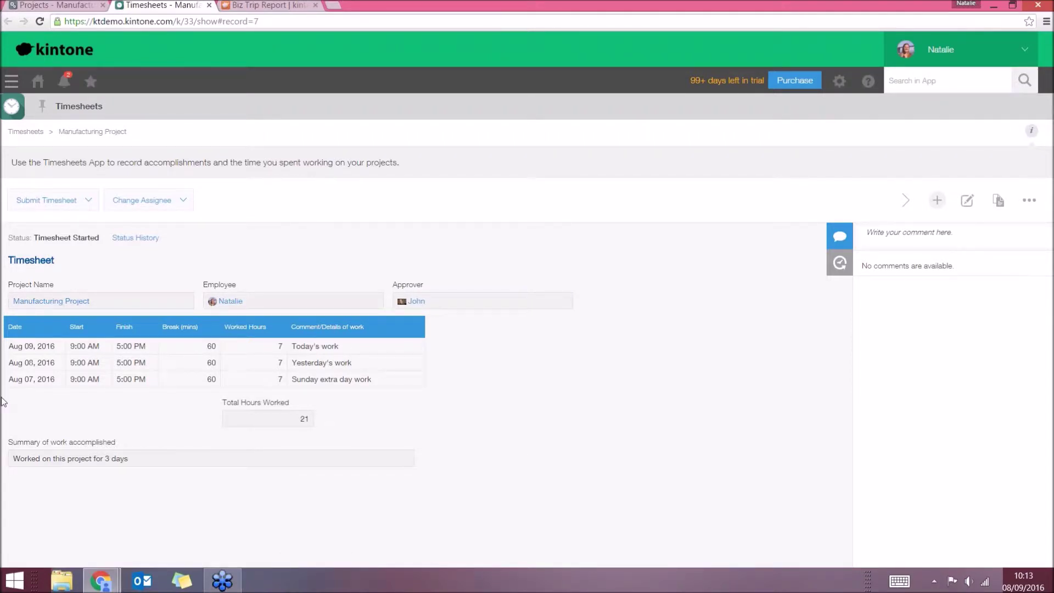
pyautogui.click(60, 5)
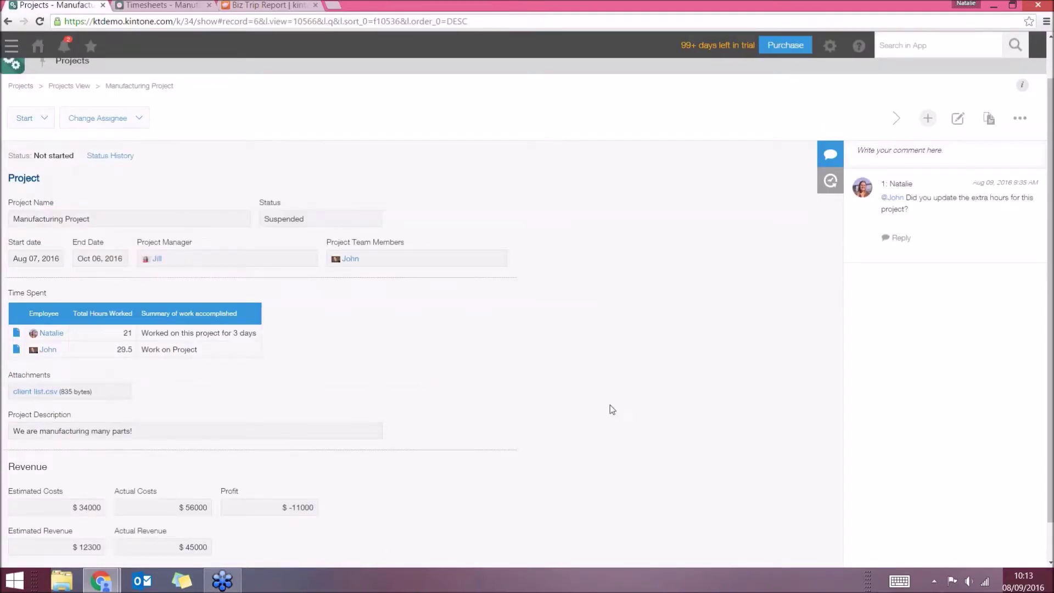
pyautogui.scroll(-1, 1041, 369)
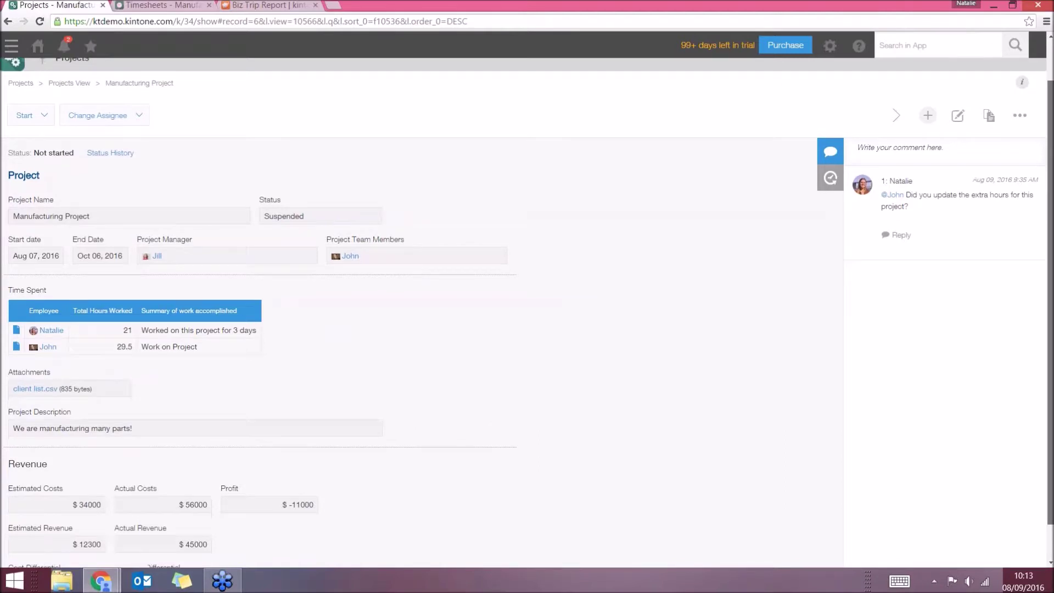
pyautogui.scroll(-1, 527, 313)
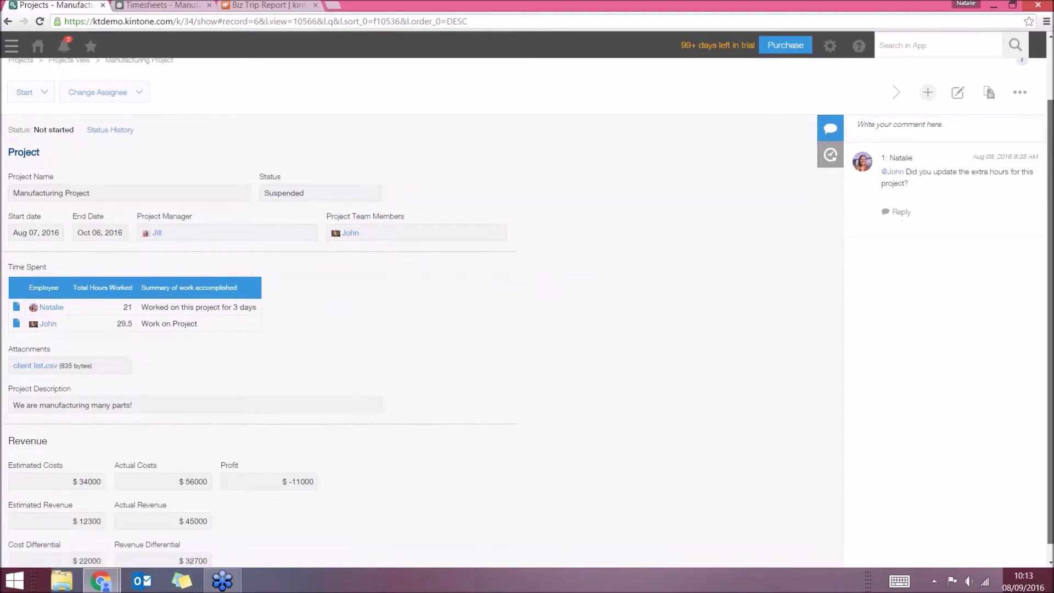
pyautogui.scroll(-1, 40, 331)
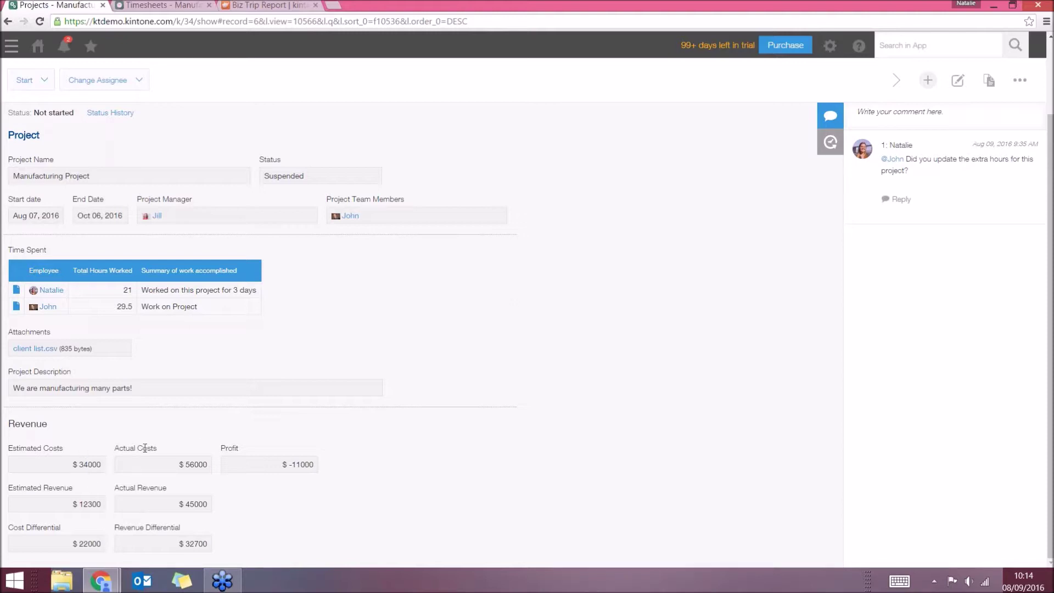
pyautogui.moveTo(1050, 414); pyautogui.dragTo(1050, 340)
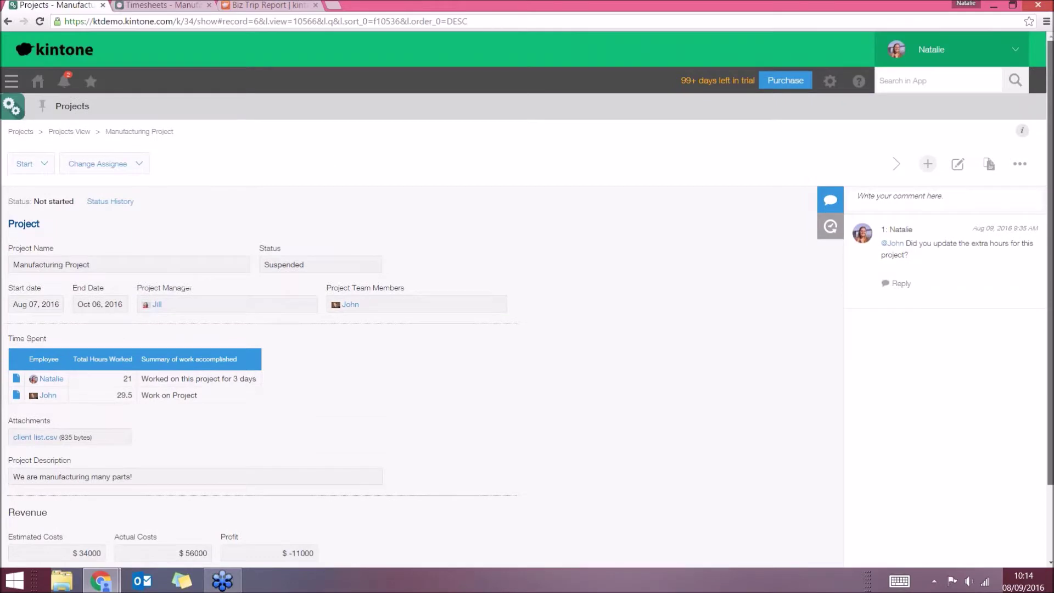
# Step: Start the Manufacturing Project's process, moving it to In Progress- Large Project with the offered assignee
pyautogui.click(45, 164)
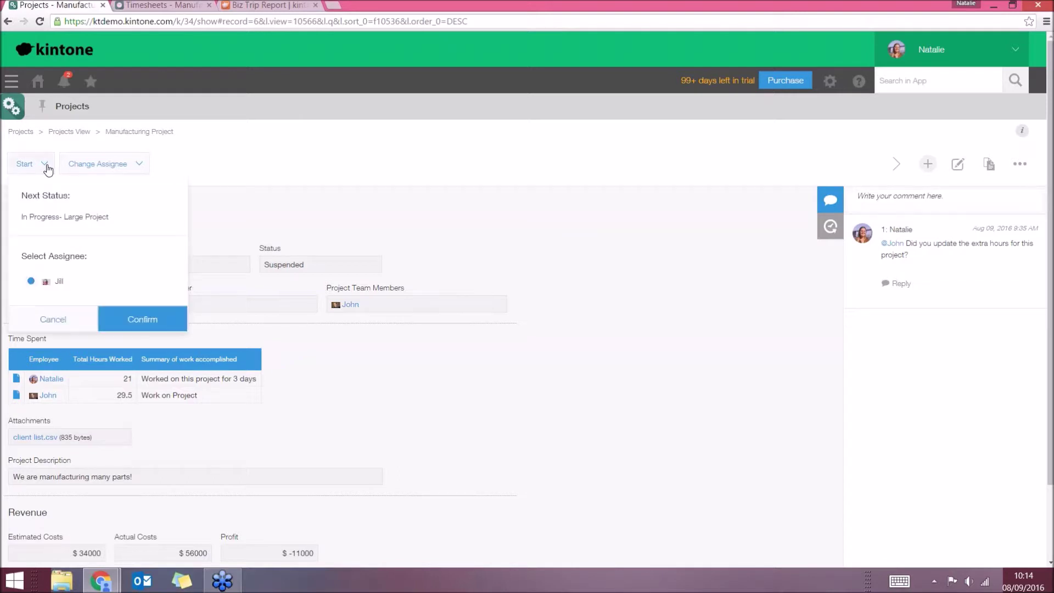
pyautogui.click(50, 166)
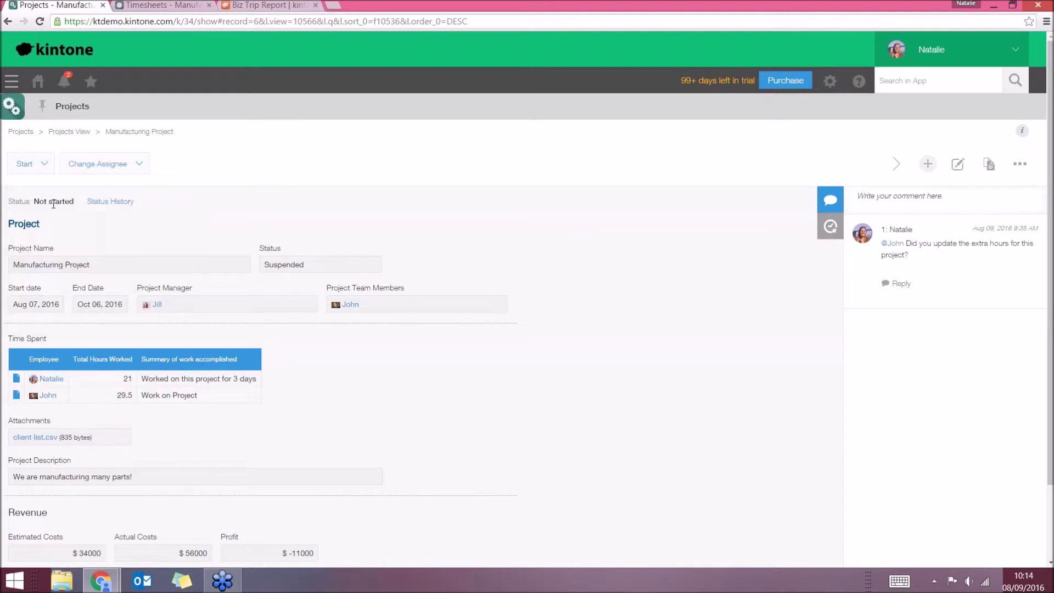
pyautogui.click(33, 170)
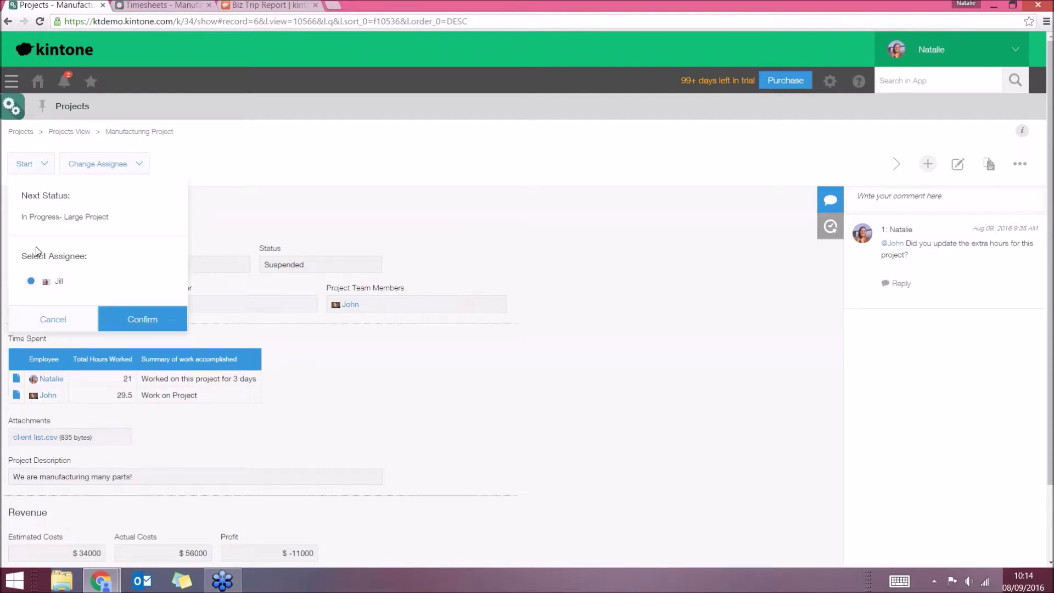
pyautogui.click(101, 165)
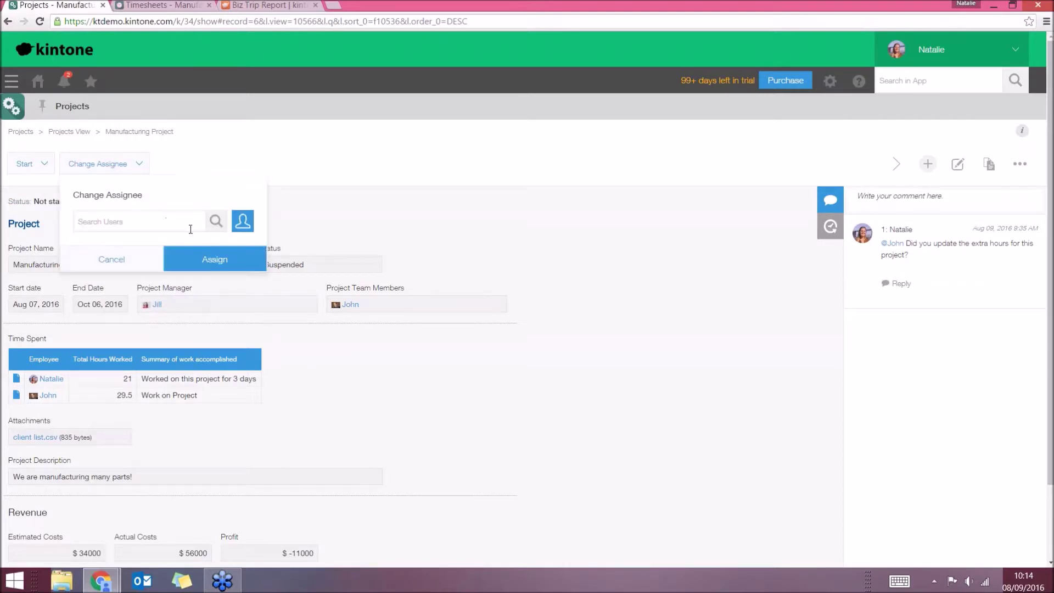
pyautogui.click(116, 260)
pyautogui.click(28, 163)
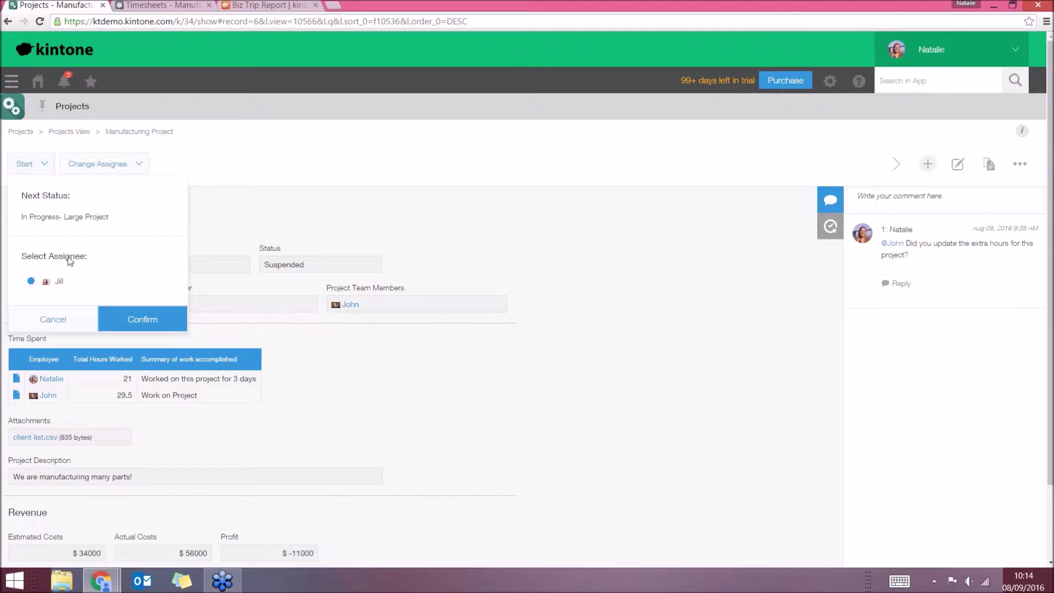
pyautogui.click(130, 318)
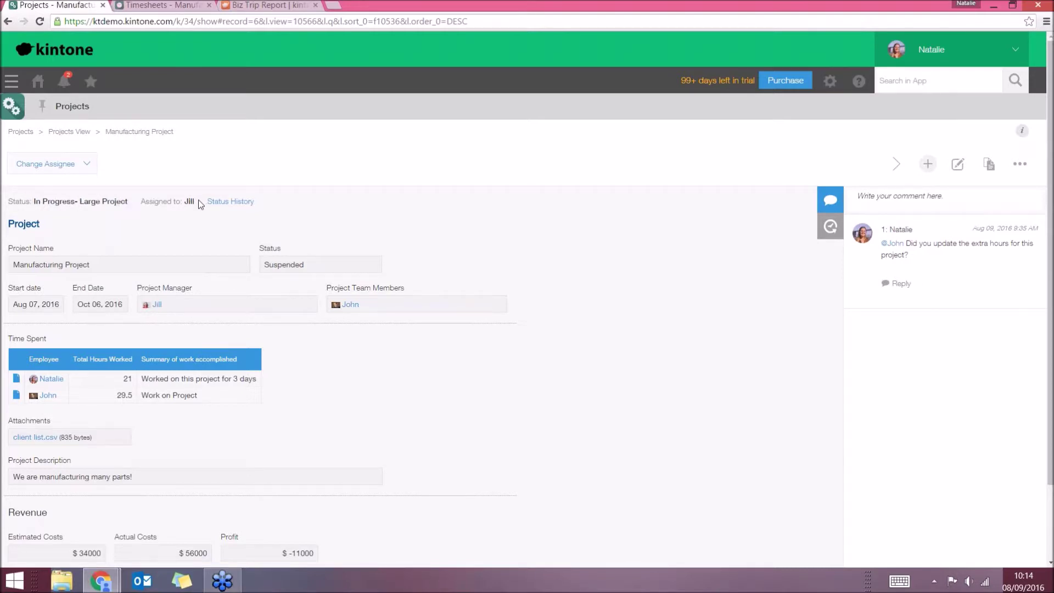
# Step: Check the record's assignee change options, cancel without reassigning, and view the actions available on the existing comment
pyautogui.click(75, 167)
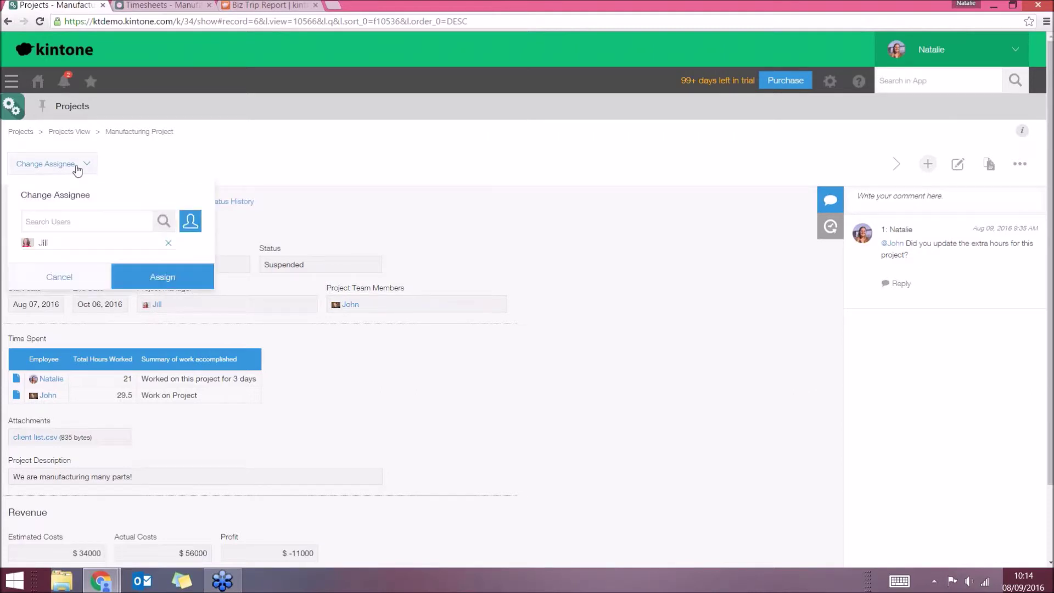
pyautogui.click(60, 279)
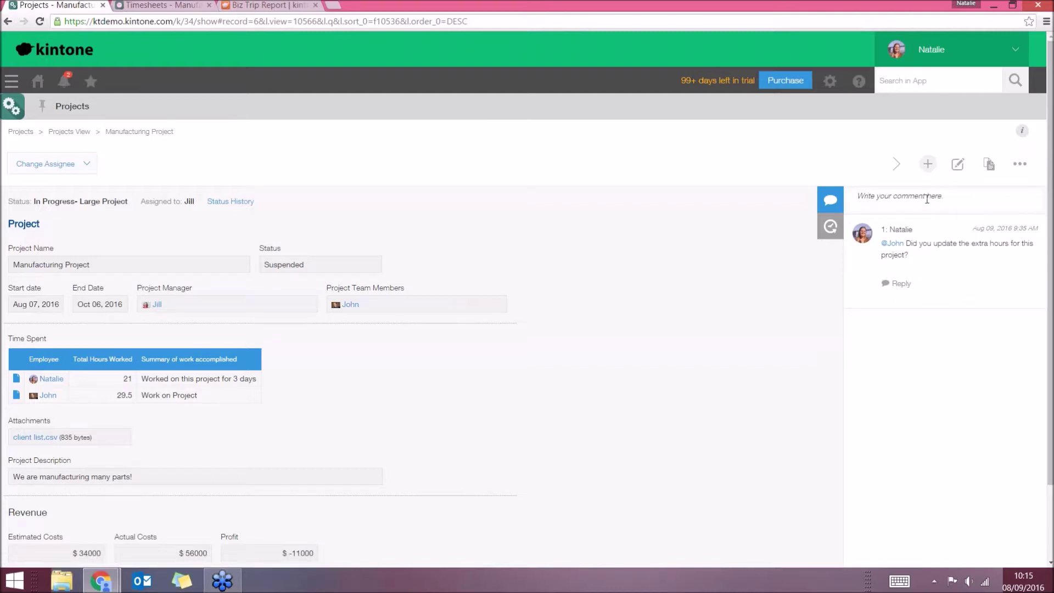
pyautogui.moveTo(913, 256)
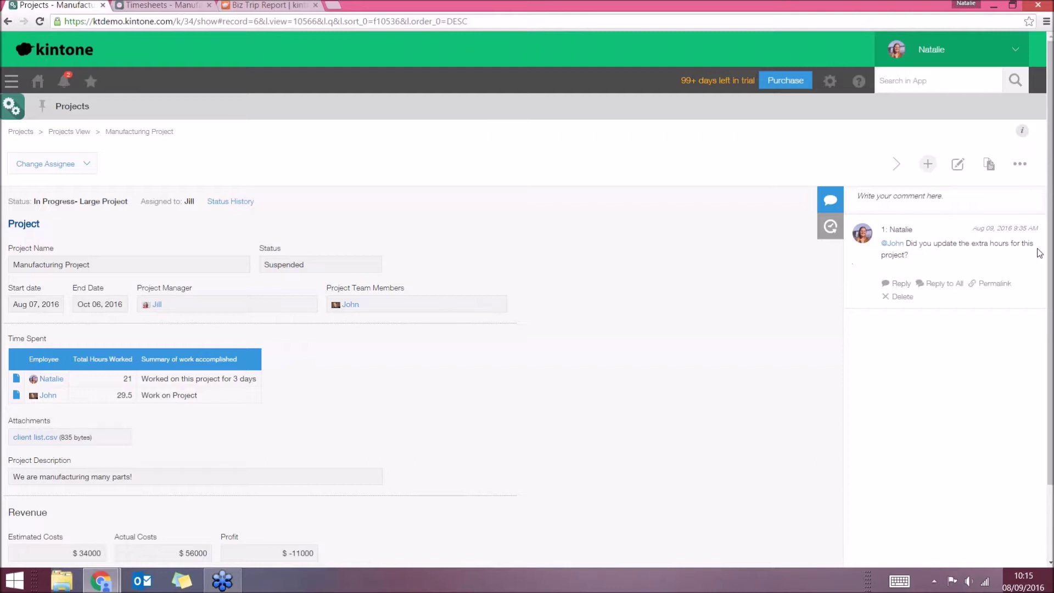
# Step: Edit the Manufacturing Project record and replace its Project Manager with another employee
pyautogui.click(957, 169)
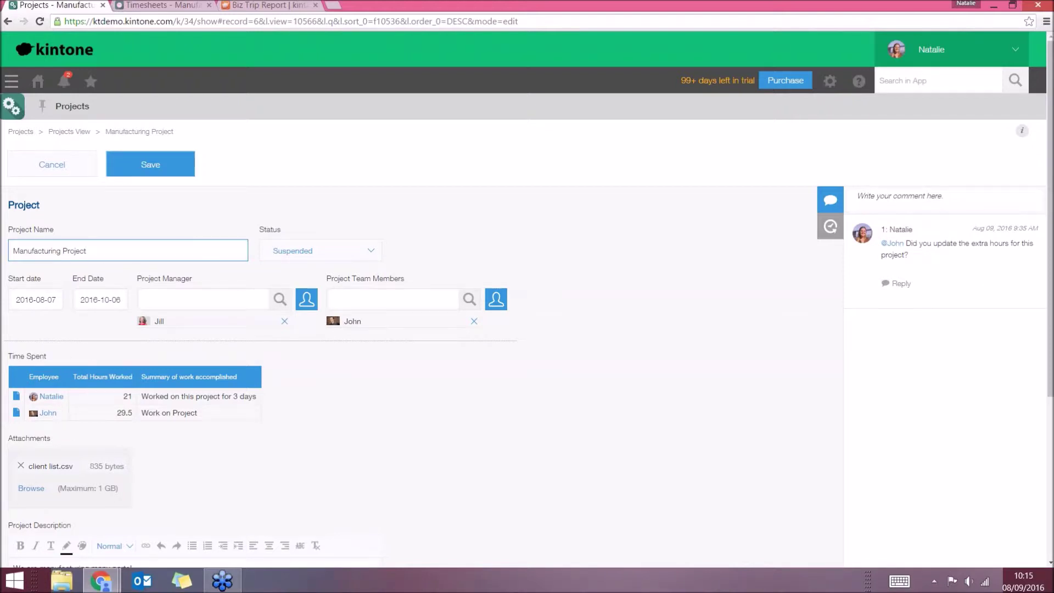
pyautogui.scroll(-2, 310, 259)
pyautogui.scroll(1, 311, 258)
pyautogui.click(284, 267)
pyautogui.click(193, 249)
pyautogui.write('nata')
pyautogui.click(203, 300)
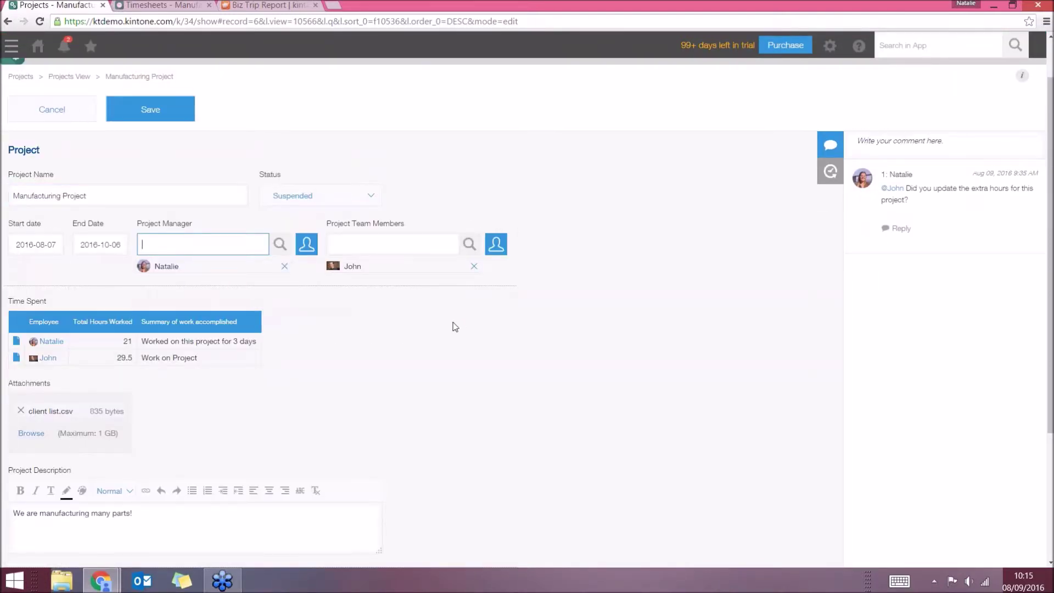
# Step: Set the project's Status field to Active and save the record
pyautogui.click(365, 199)
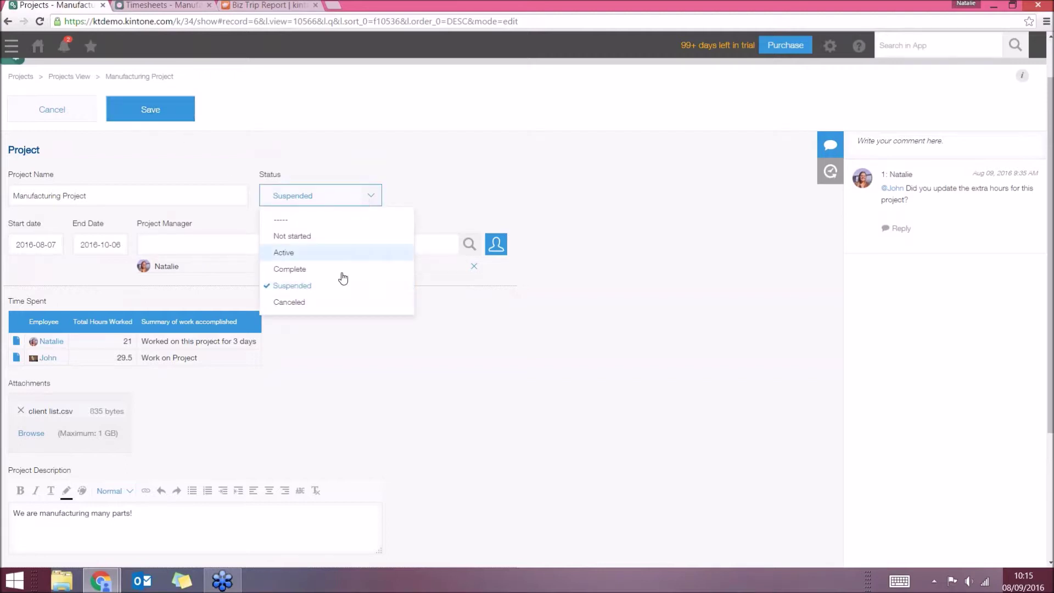
pyautogui.click(323, 253)
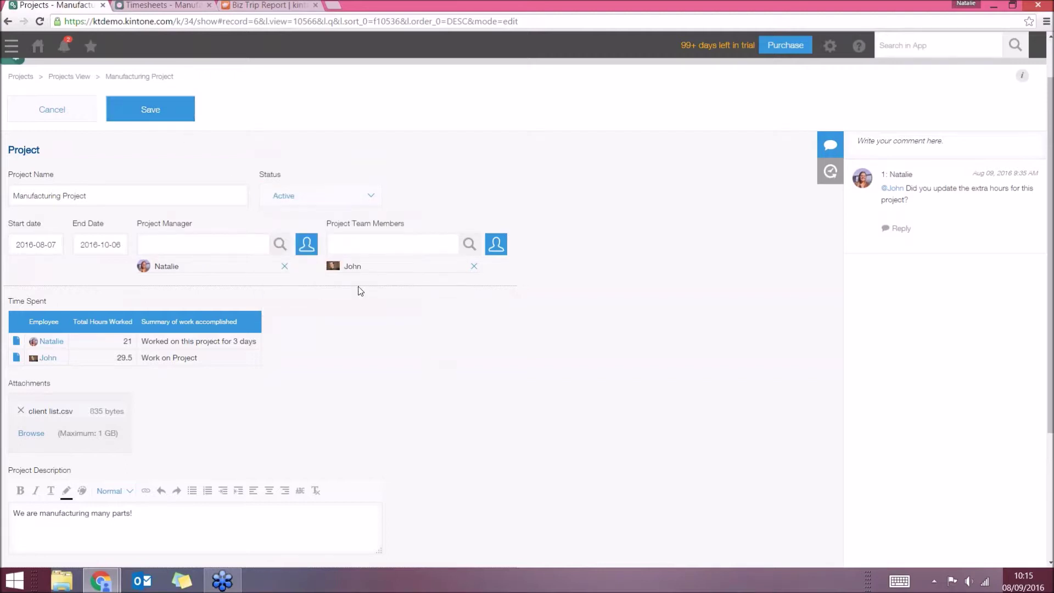
pyautogui.click(167, 116)
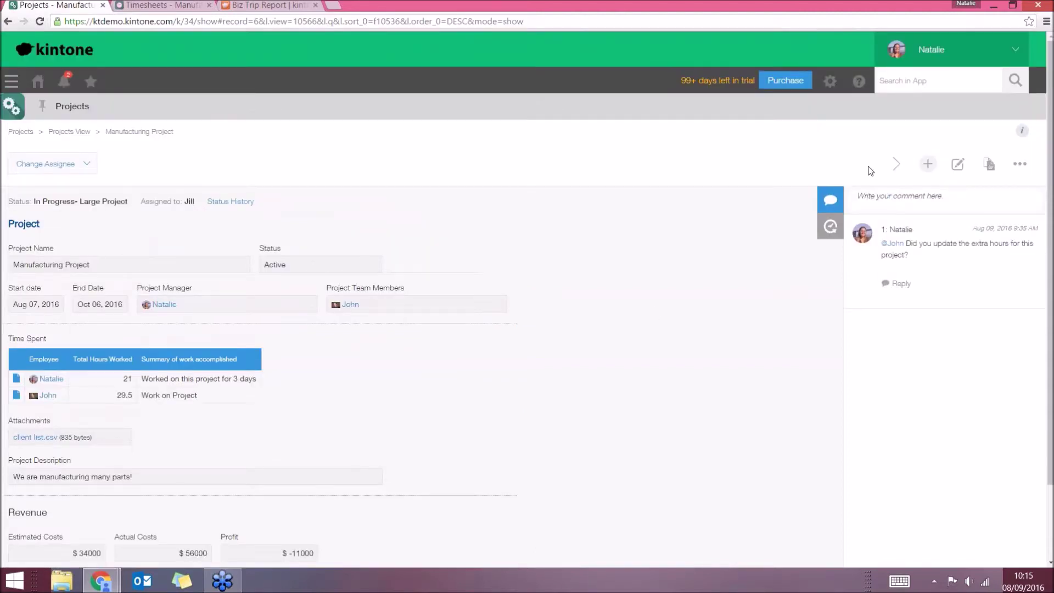
# Step: Open a blank new project record, review its entry fields, and return to the Manufacturing Project record
pyautogui.click(928, 163)
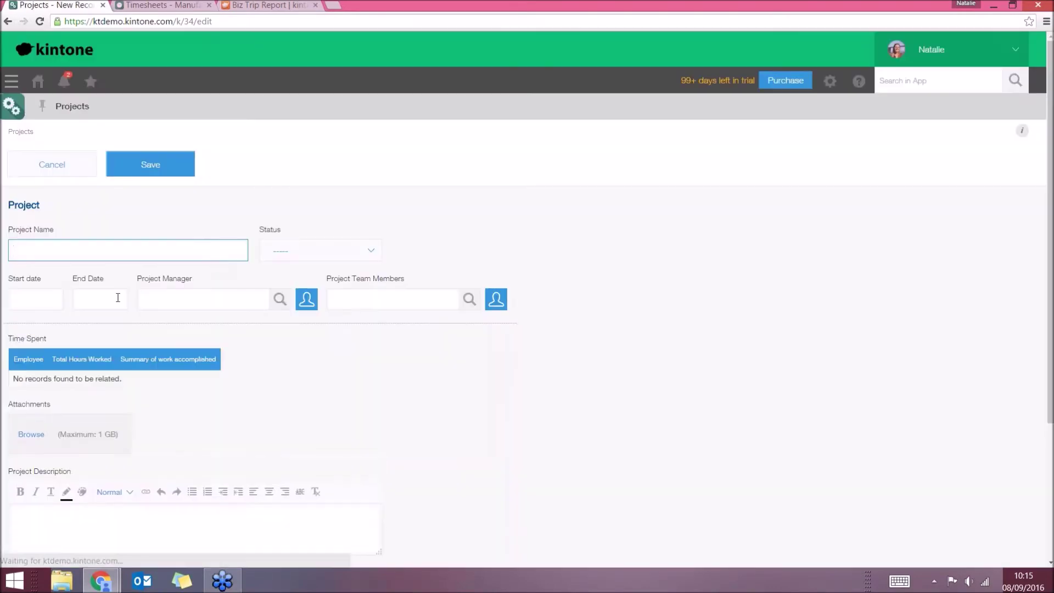
pyautogui.scroll(-2, 141, 438)
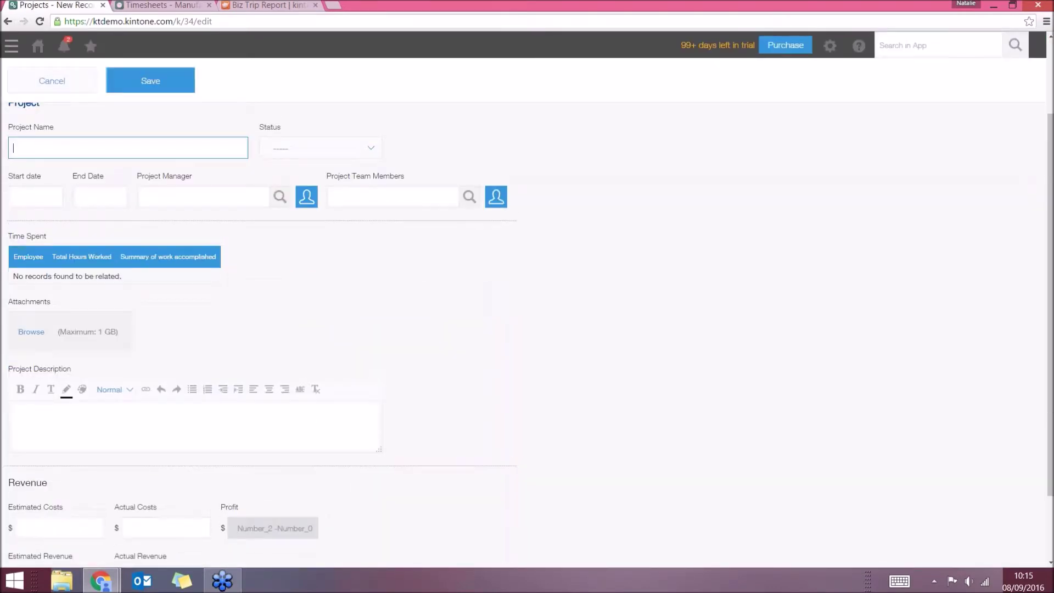
pyautogui.scroll(2, 141, 438)
pyautogui.scroll(-2, 141, 438)
pyautogui.scroll(2, 149, 430)
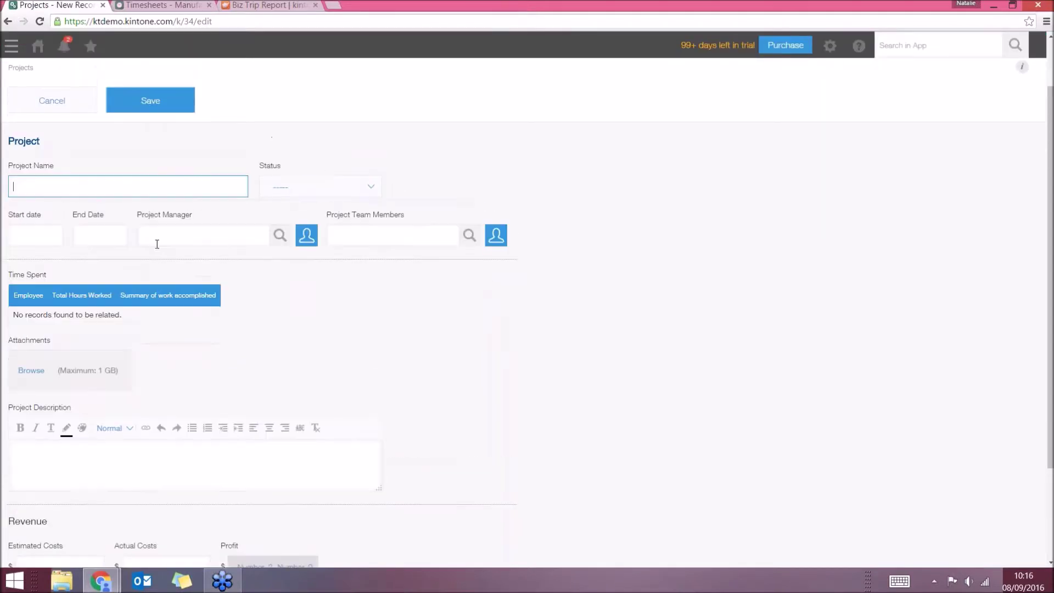
pyautogui.click(149, 102)
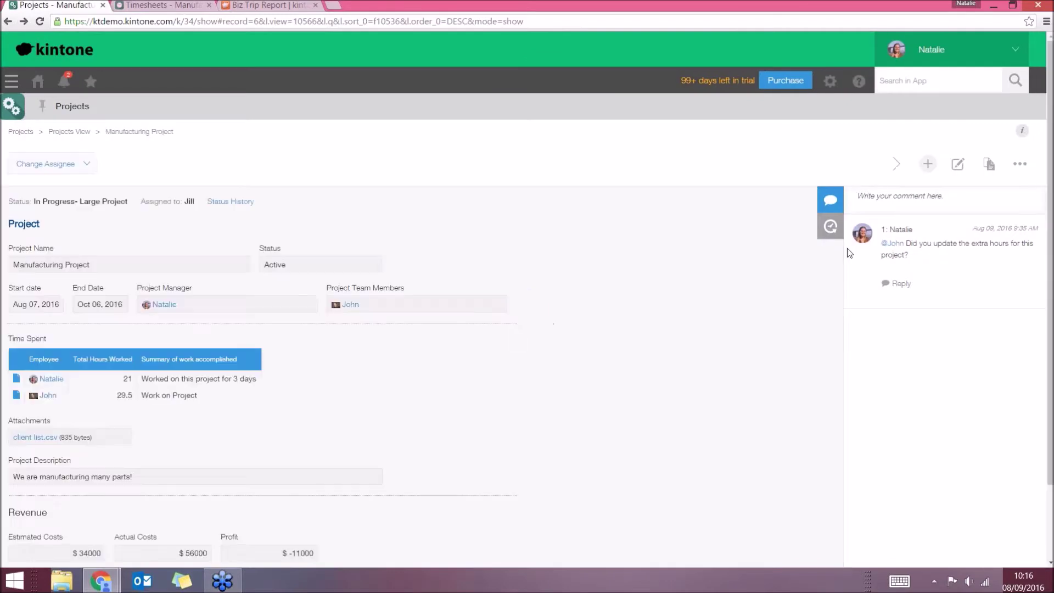
# Step: Go to the Projects app's settings, open its form for editing, and look over the full form layout
pyautogui.click(1024, 167)
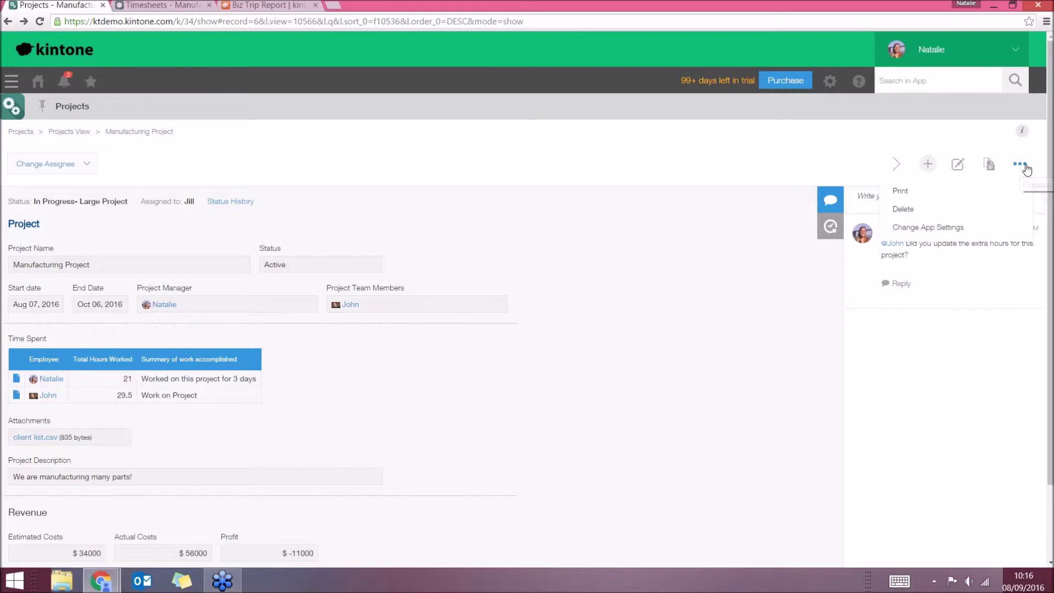
pyautogui.click(934, 230)
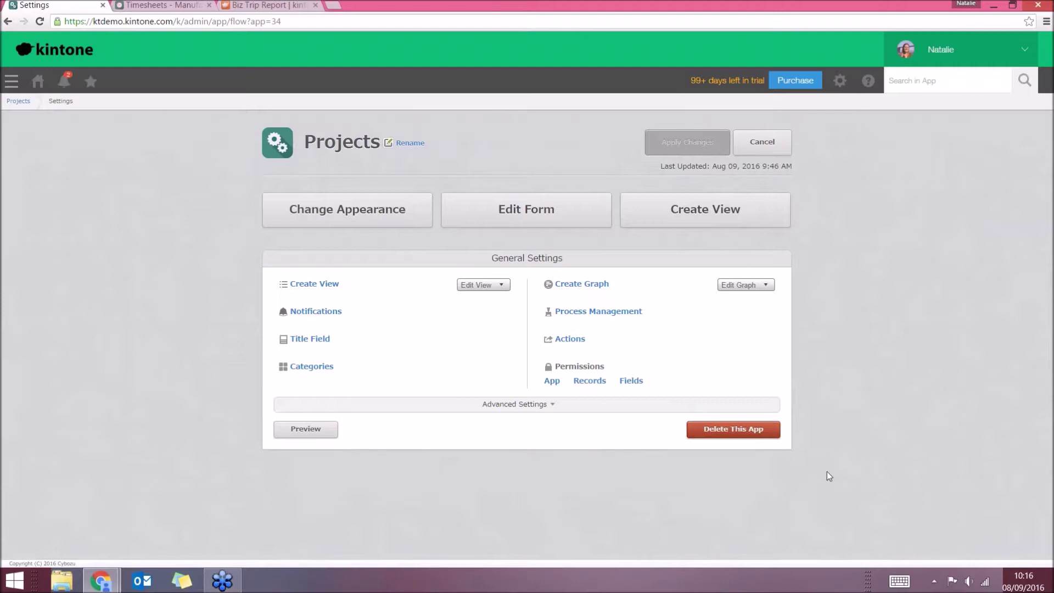
pyautogui.click(545, 210)
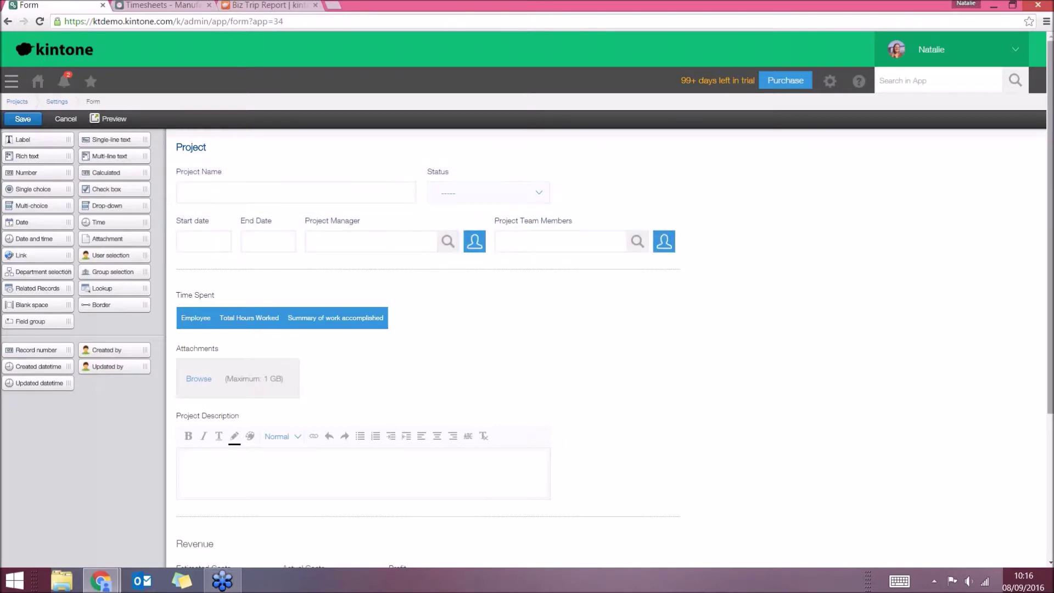
pyautogui.scroll(-4, 527, 330)
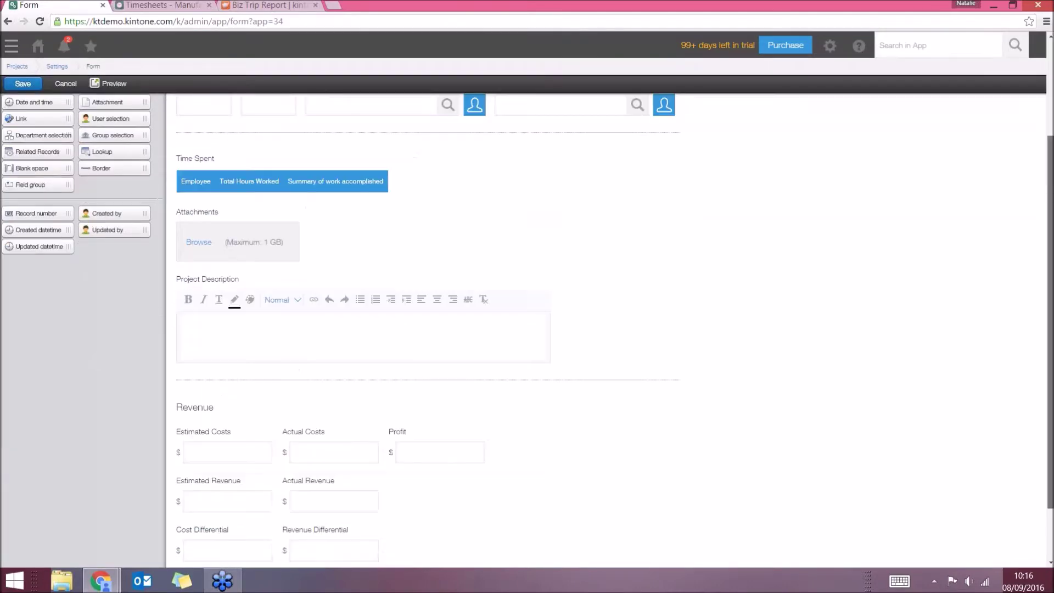
pyautogui.scroll(4, 527, 330)
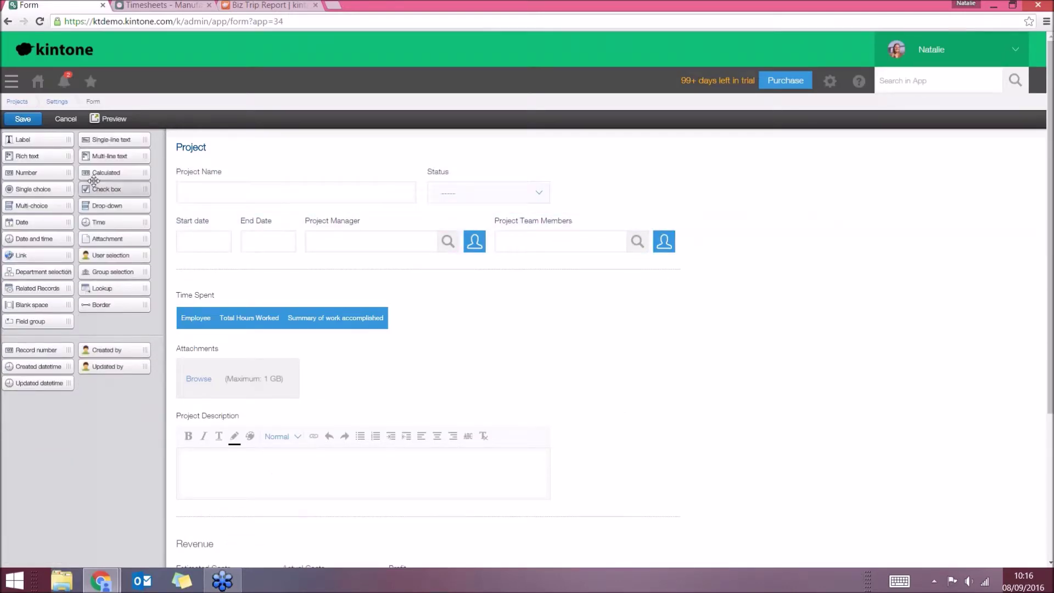
# Step: Add a single-line text field above the Start date row of the form and name it Location
pyautogui.moveTo(134, 144); pyautogui.dragTo(505, 211)
pyautogui.click(270, 219)
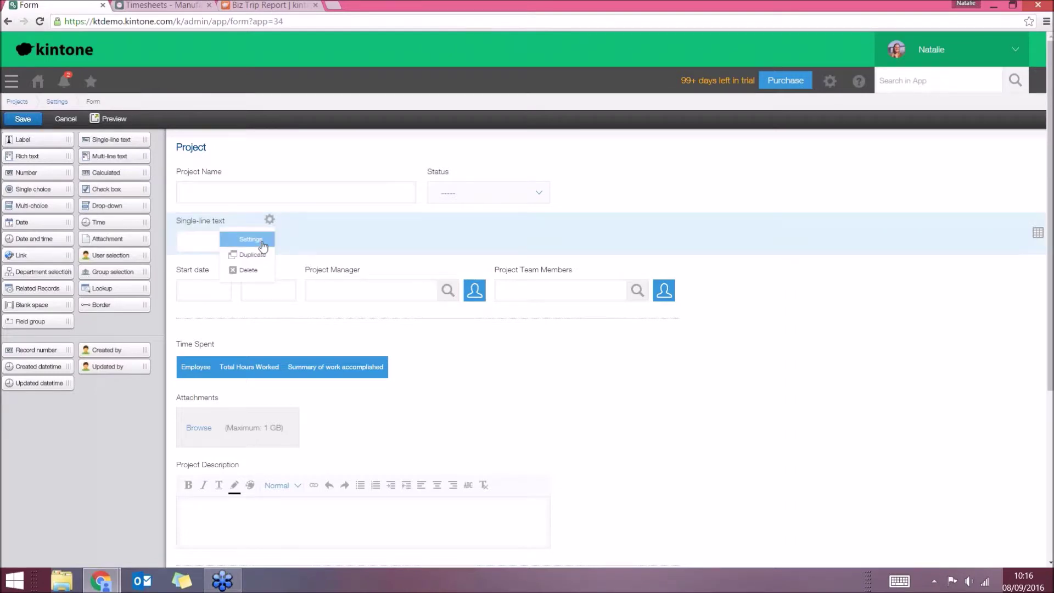
pyautogui.click(263, 244)
pyautogui.write('Location')
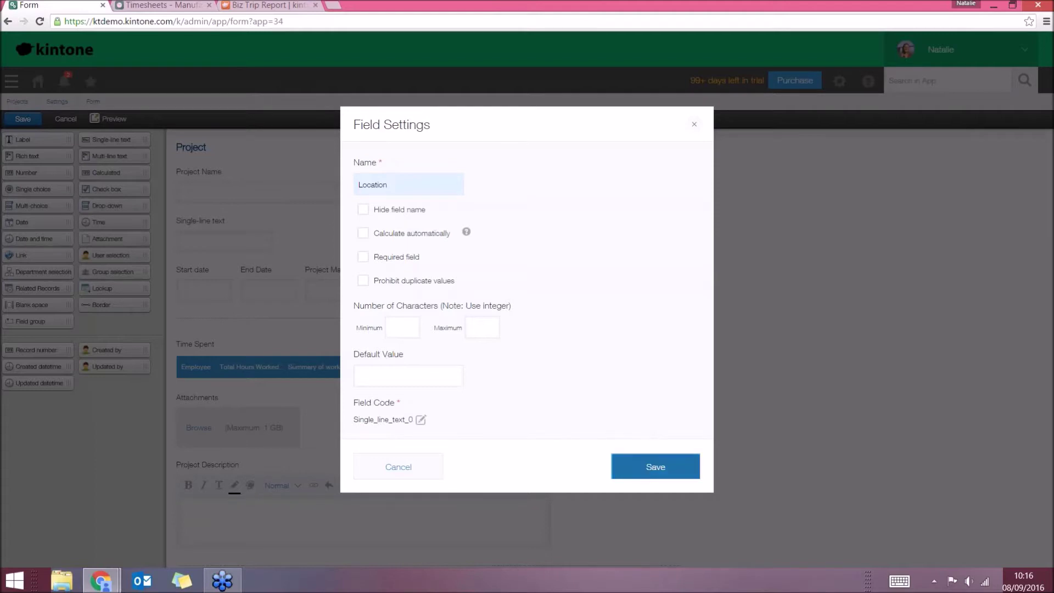
pyautogui.click(653, 466)
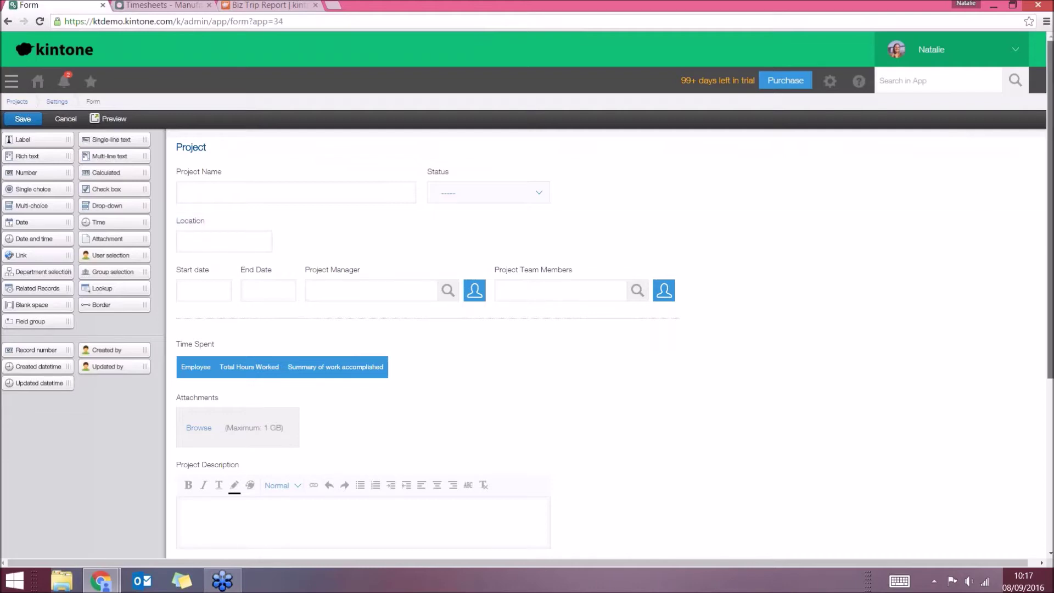
# Step: Look over the form layout and return to the app's settings without saving the form changes
pyautogui.scroll(-1, 110, 109)
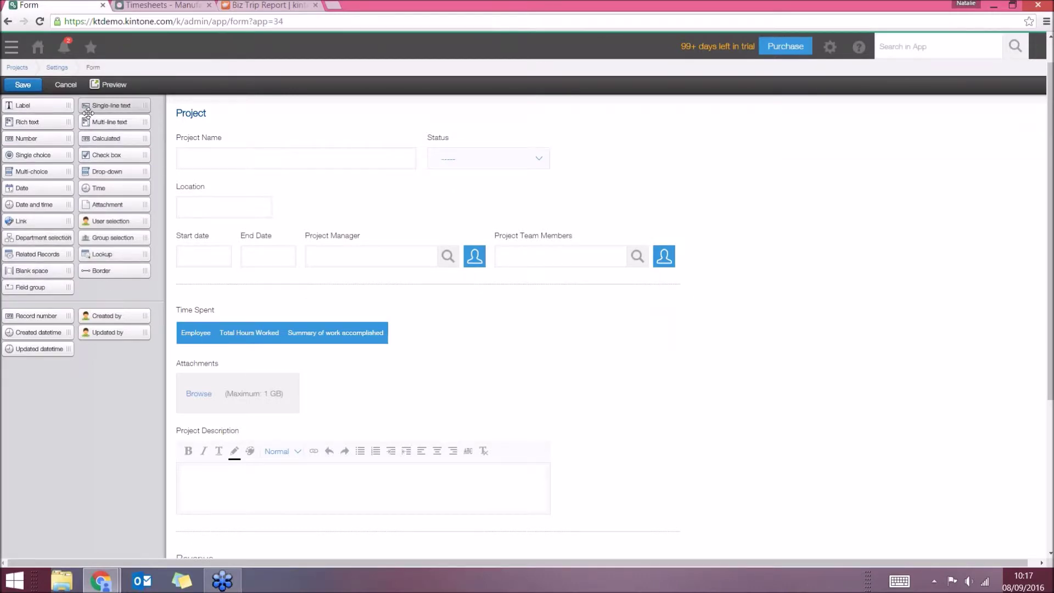
pyautogui.click(481, 234)
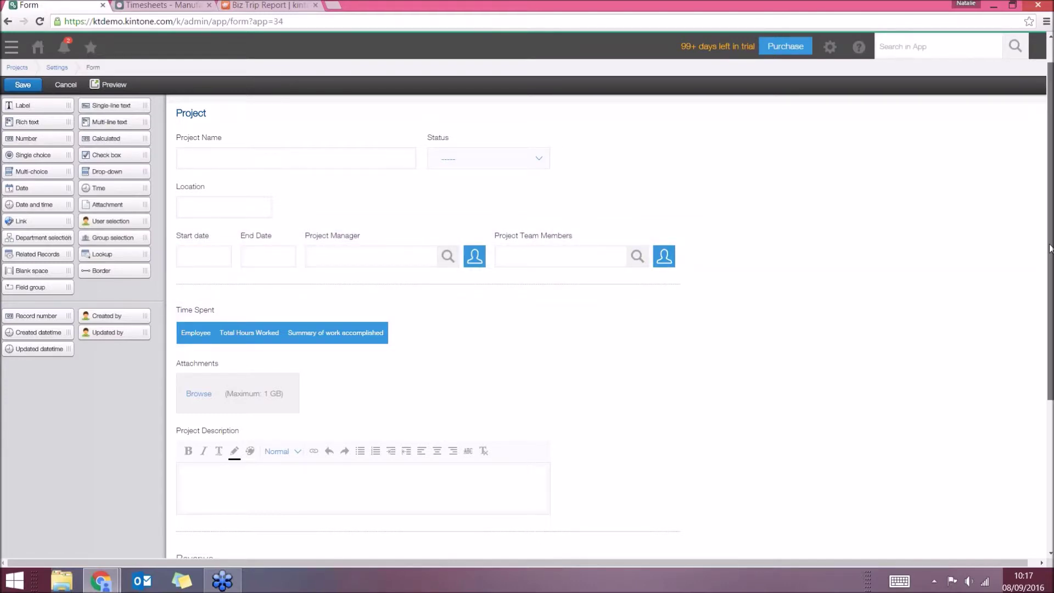
pyautogui.moveTo(1050, 248); pyautogui.dragTo(1050, 277)
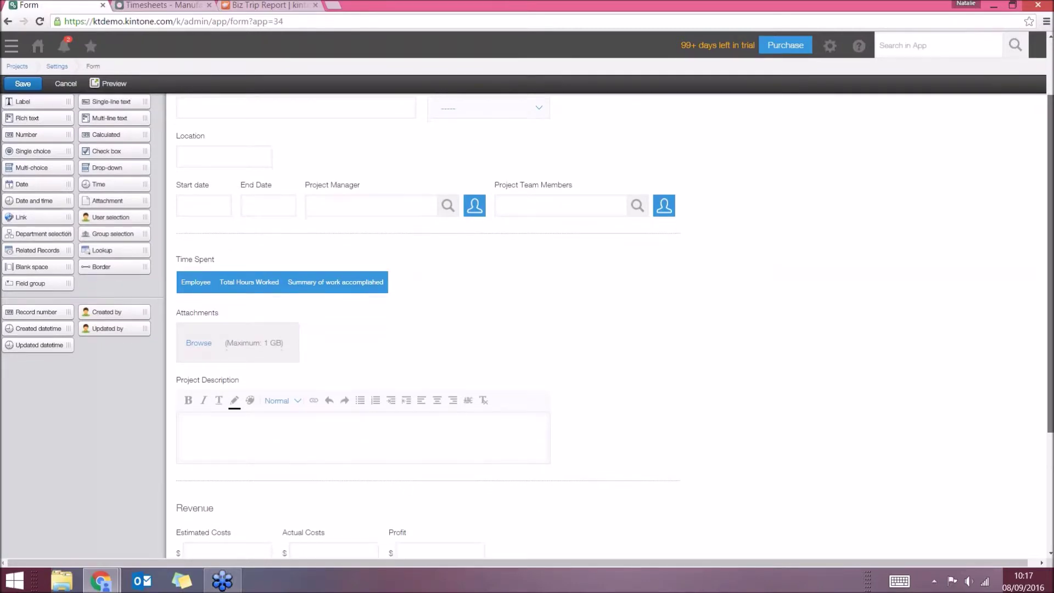
pyautogui.scroll(3, 244, 153)
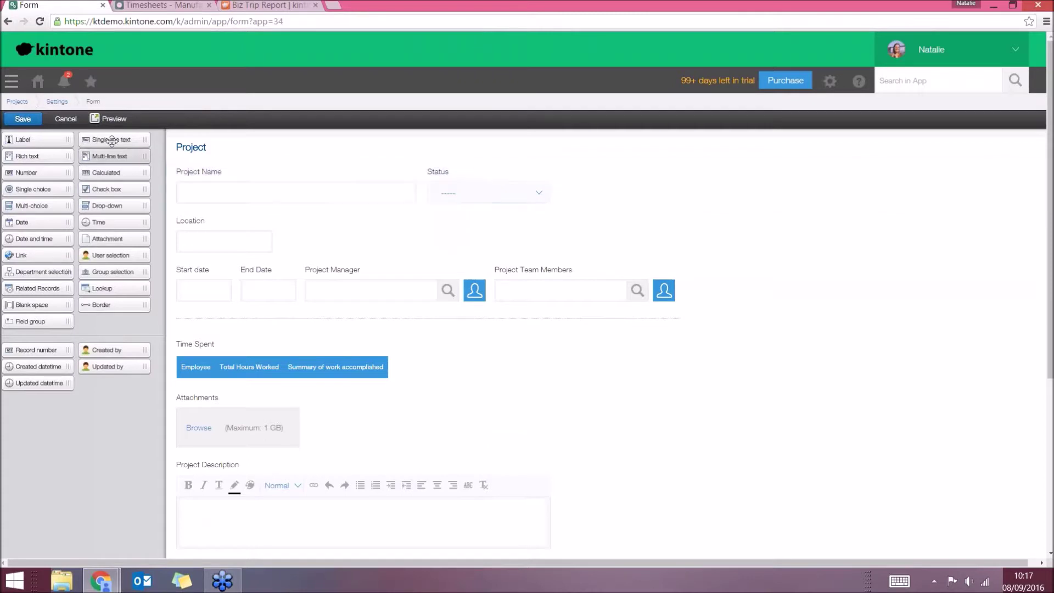
pyautogui.click(65, 118)
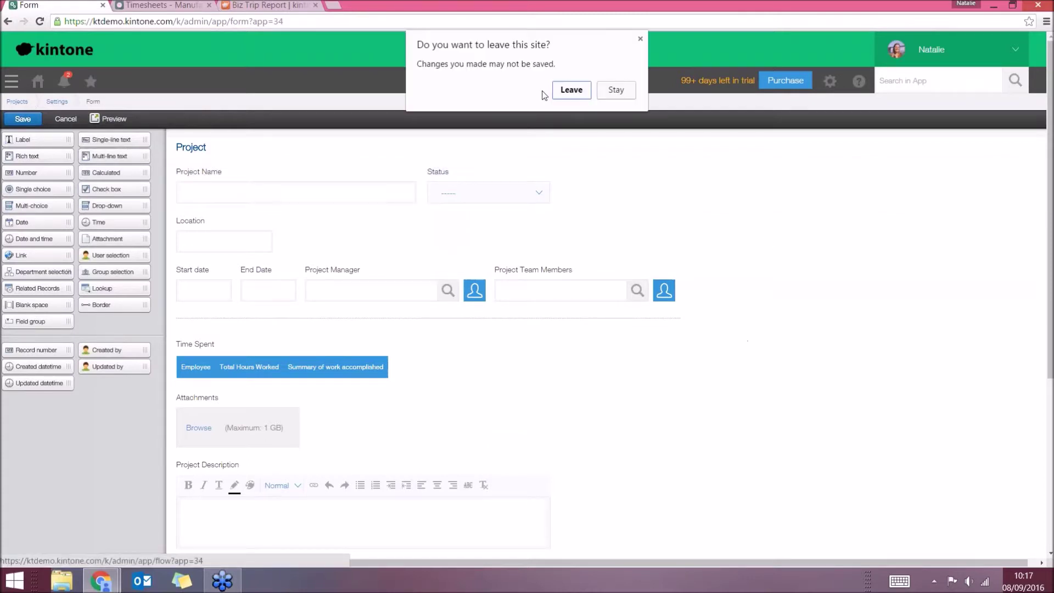
pyautogui.click(571, 93)
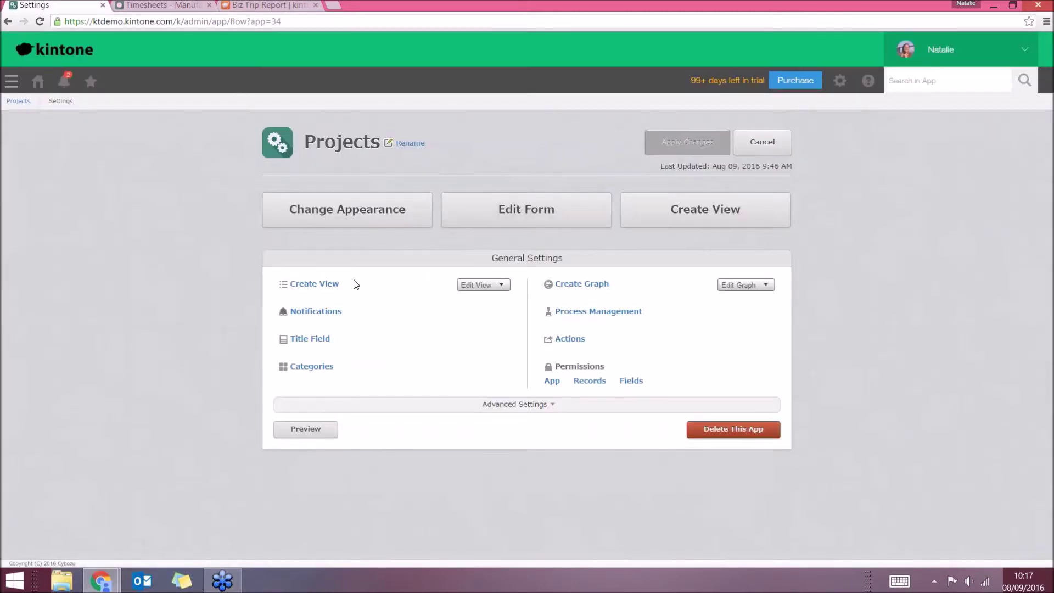
# Step: Check the list of editable views and open the app's notification settings
pyautogui.click(502, 286)
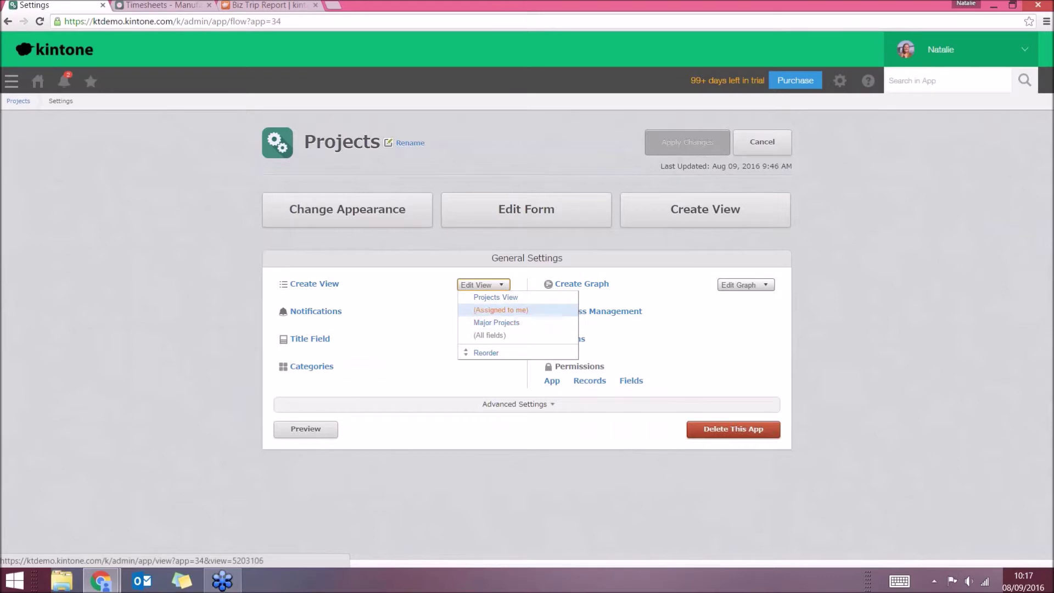
pyautogui.click(411, 273)
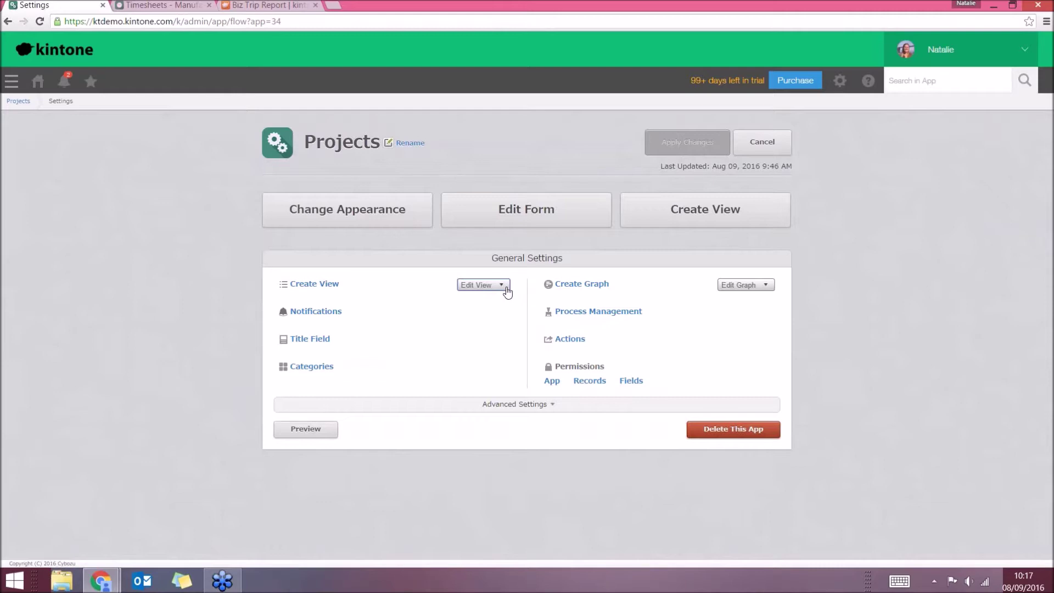
pyautogui.click(315, 313)
pyautogui.click(326, 314)
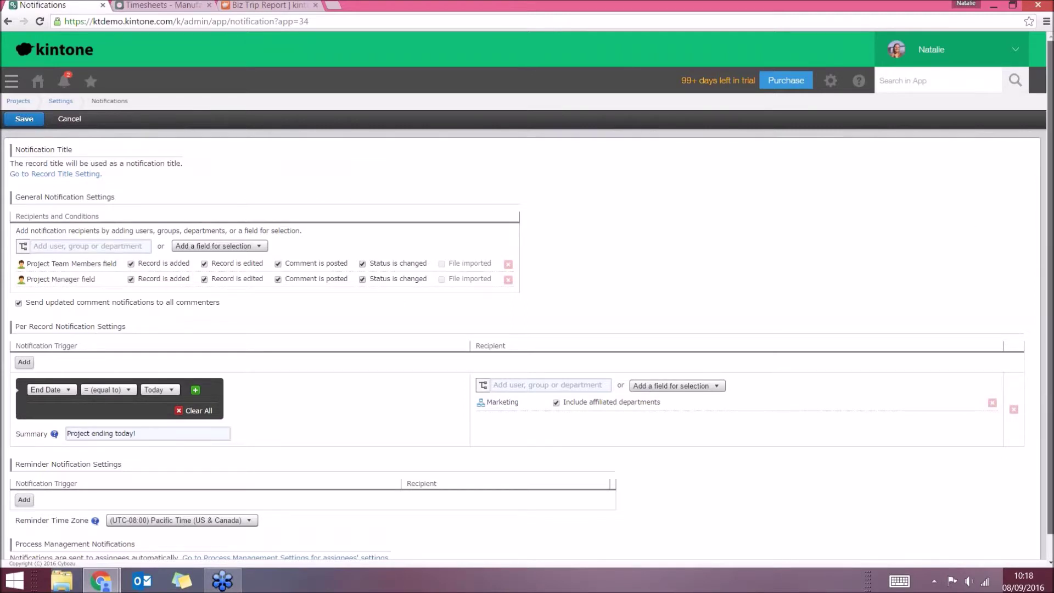
# Step: Examine the Per Record Notification Settings, including the End Date trigger and its summary text
pyautogui.scroll(-1, 1011, 386)
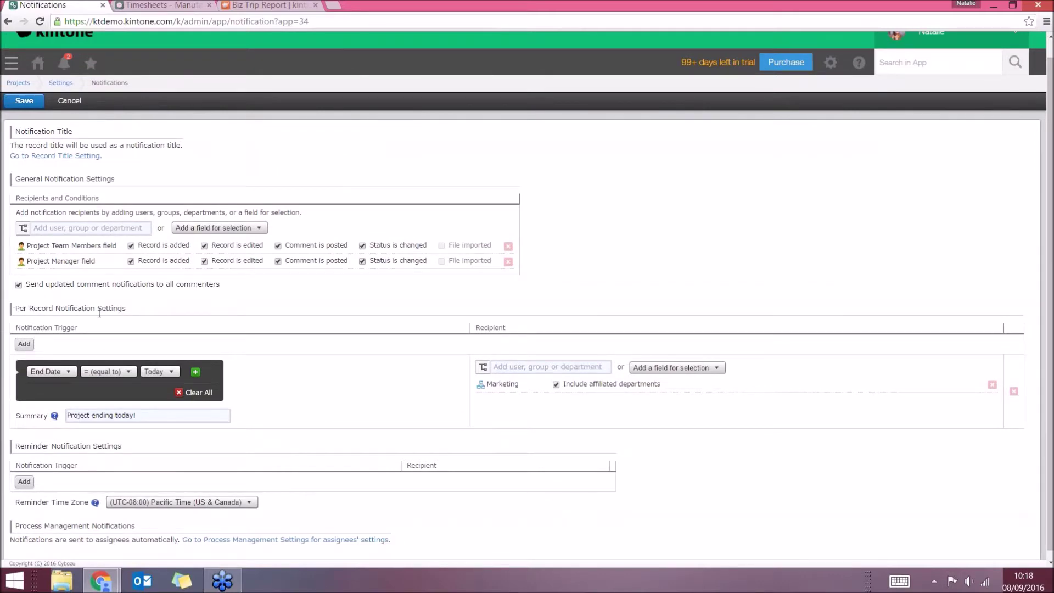
pyautogui.tripleClick(141, 314)
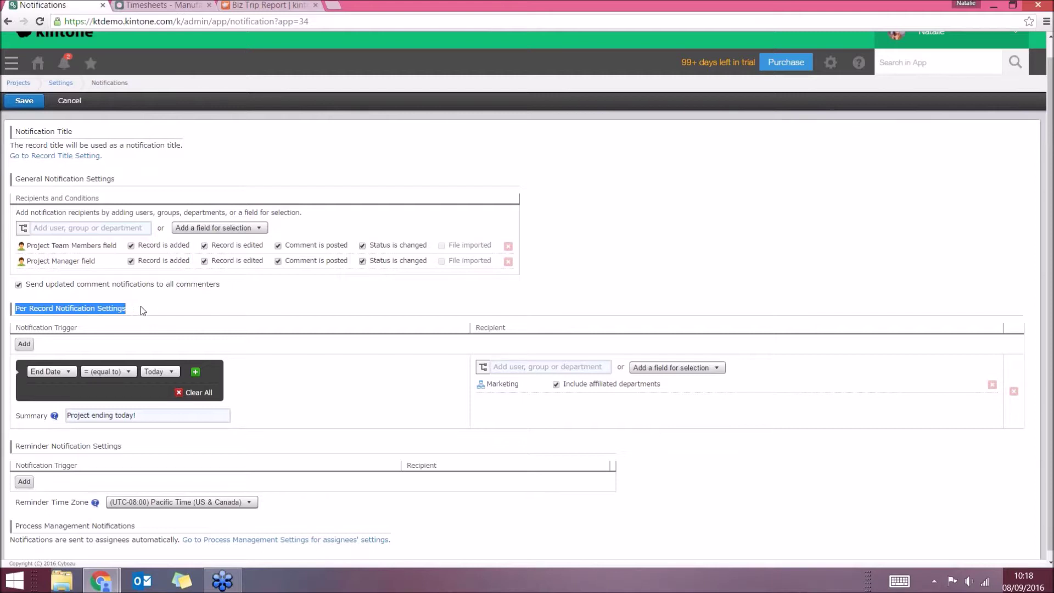
pyautogui.click(206, 314)
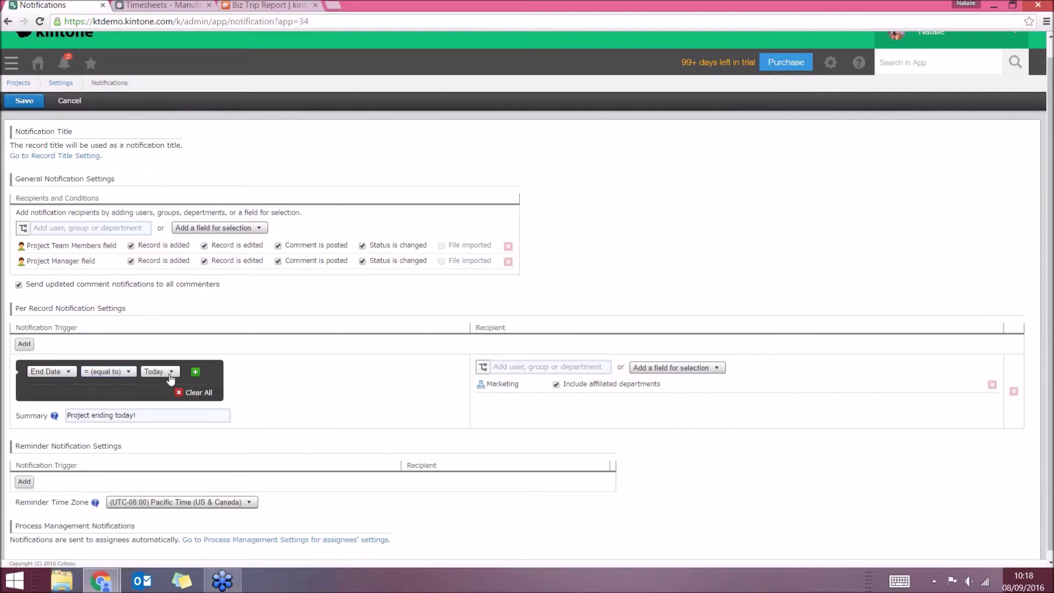
pyautogui.moveTo(137, 416); pyautogui.dragTo(65, 410)
pyautogui.click(174, 422)
# Step: Add the Project Manager field as a recipient of the End Date notification
pyautogui.click(528, 367)
pyautogui.click(673, 374)
pyautogui.click(673, 374)
pyautogui.click(673, 374)
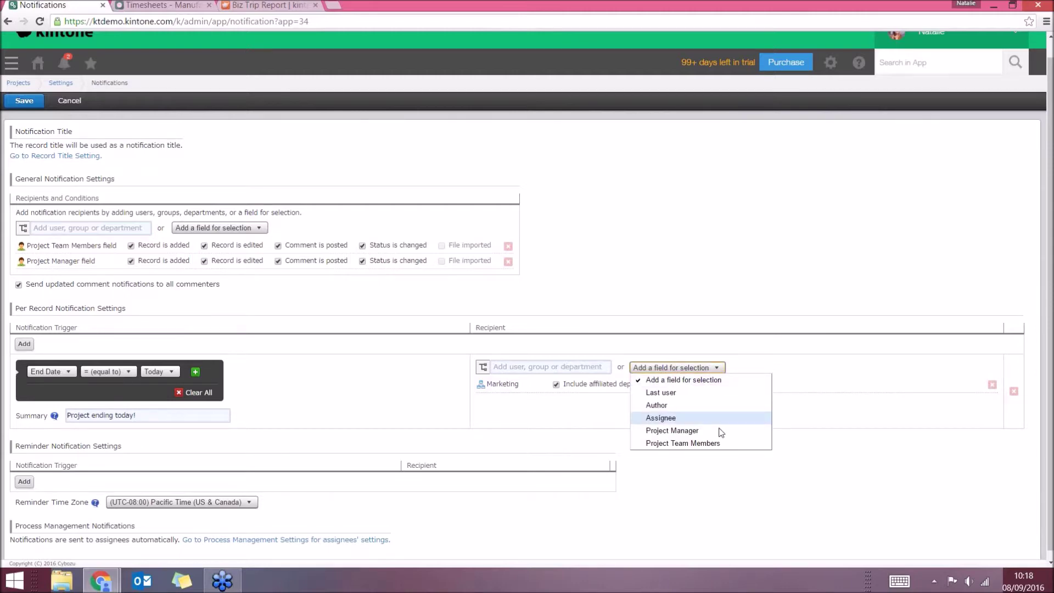
pyautogui.click(721, 431)
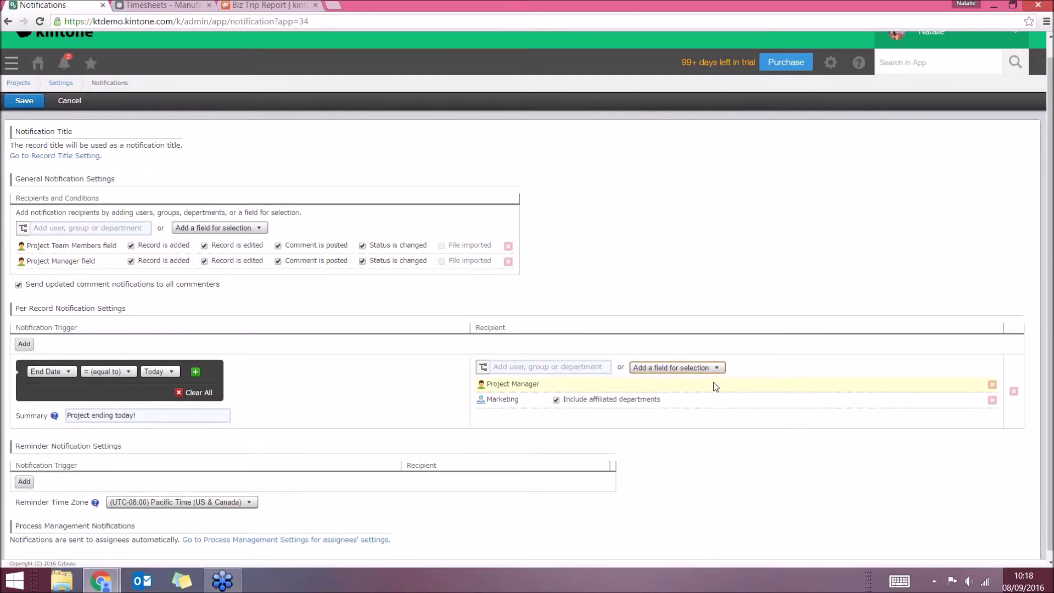
# Step: Add an individual user as a recipient of the End Date notification, and leave the notification settings without saving
pyautogui.click(701, 368)
pyautogui.click(701, 374)
pyautogui.click(550, 363)
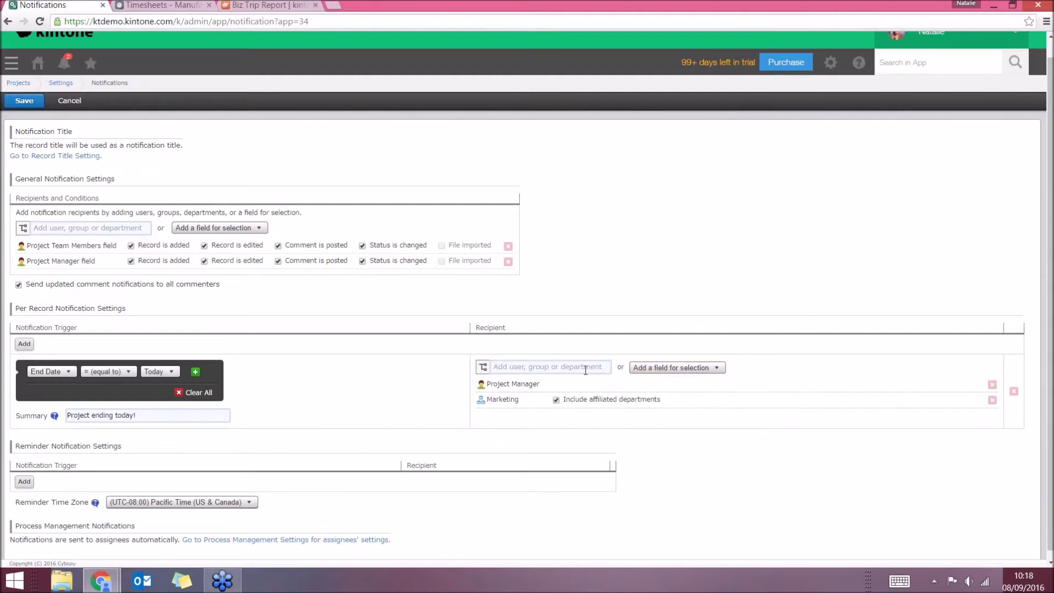
pyautogui.write('natali')
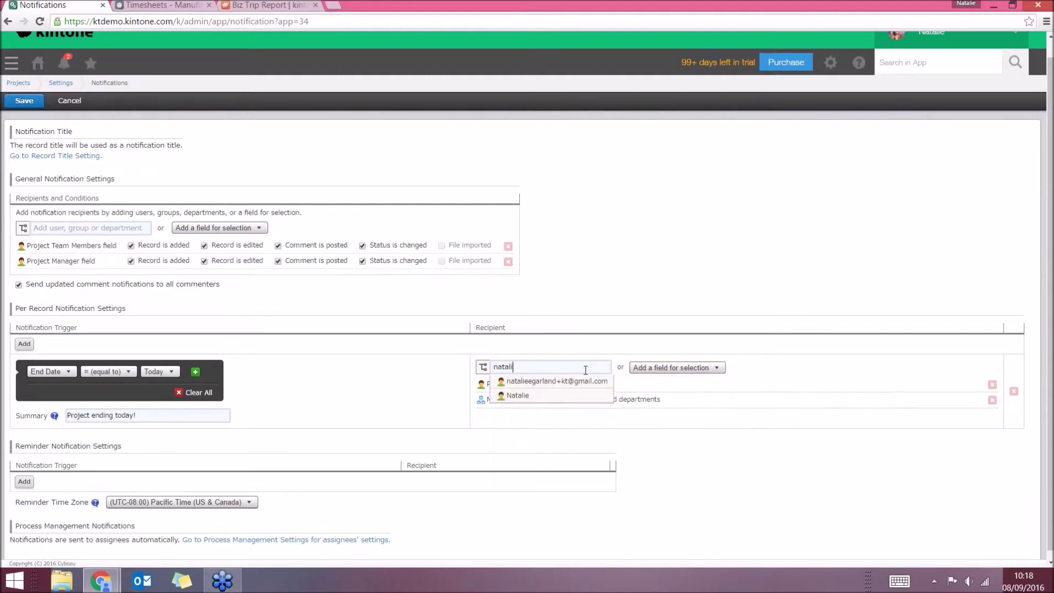
pyautogui.click(569, 399)
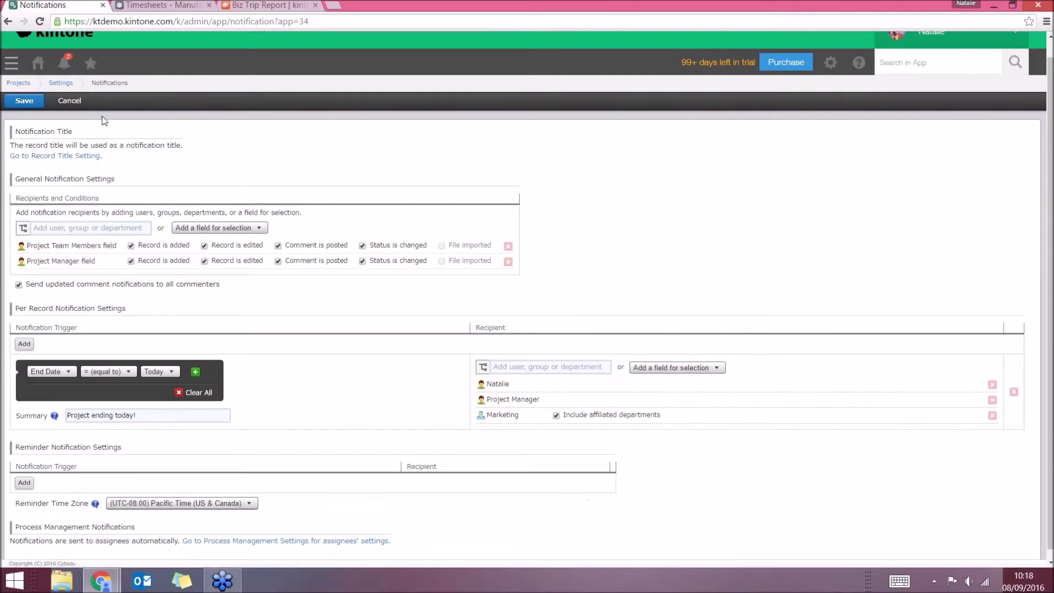
pyautogui.click(64, 102)
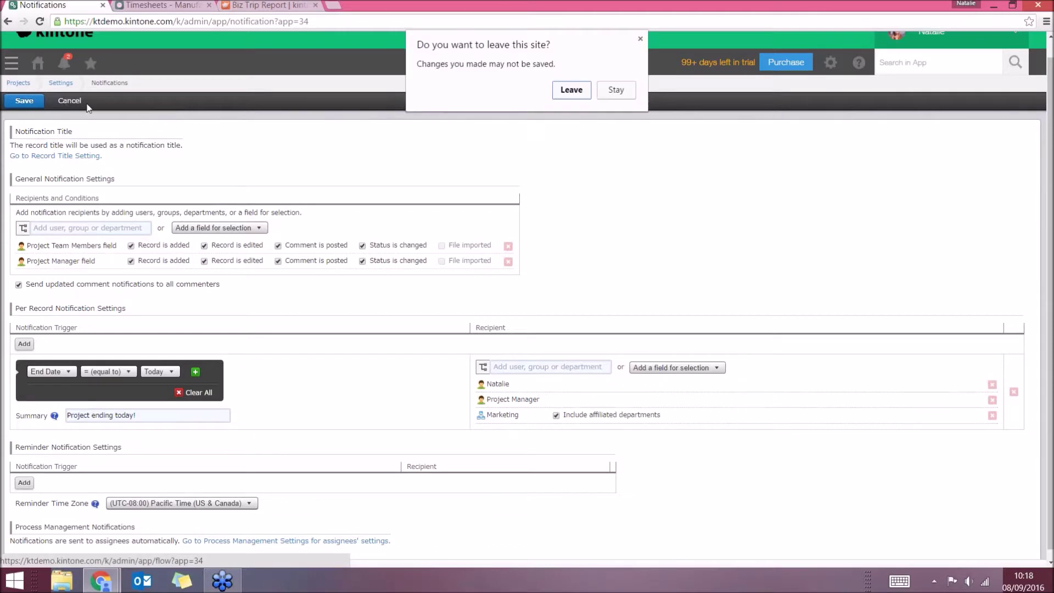
pyautogui.click(561, 90)
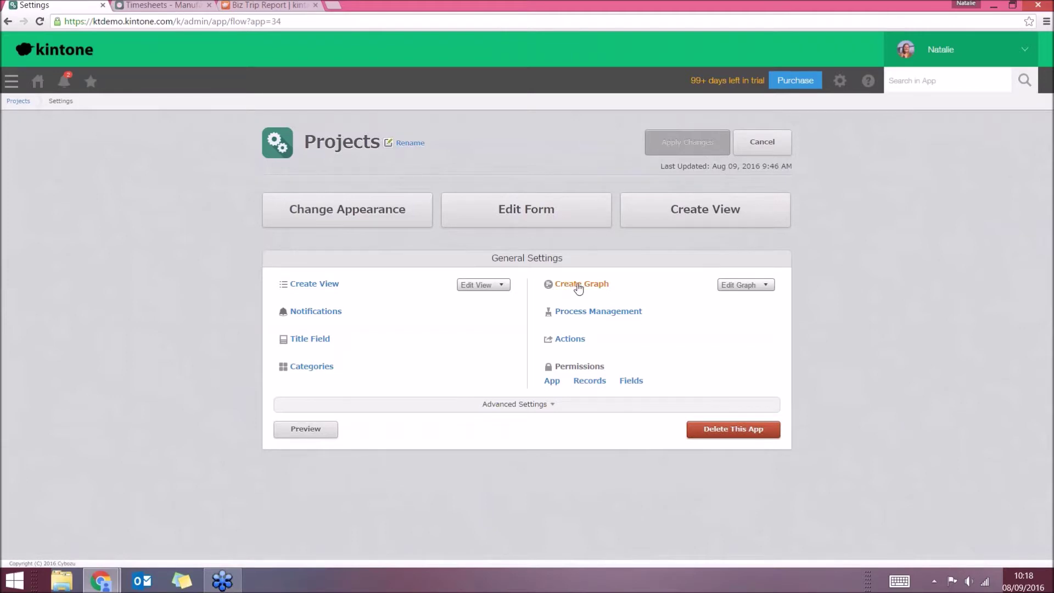
# Step: Check which existing graphs of the Projects app are available for editing
pyautogui.click(764, 291)
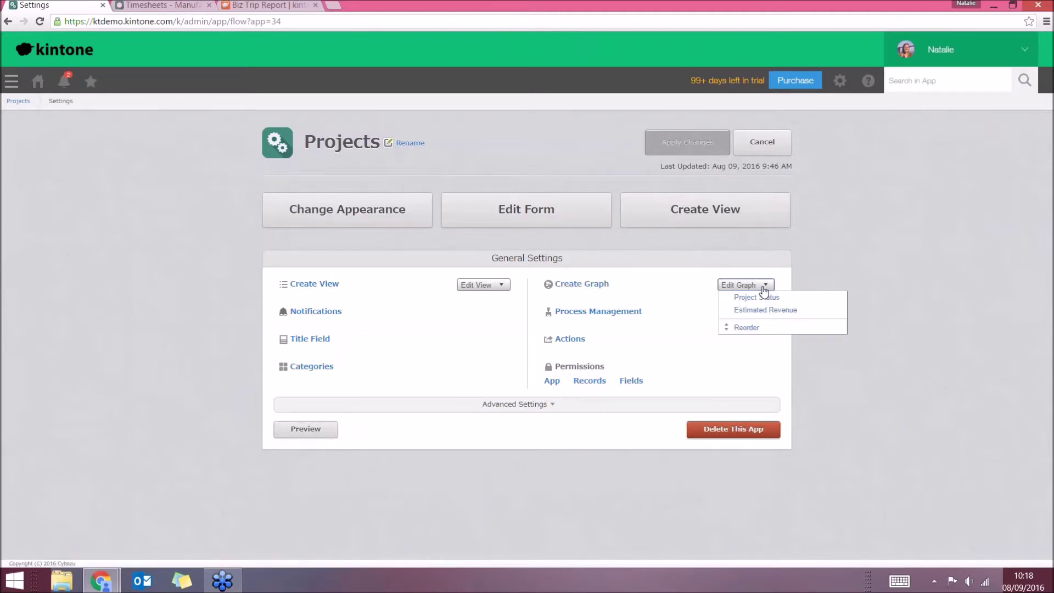
pyautogui.click(765, 291)
pyautogui.click(760, 290)
pyautogui.click(806, 268)
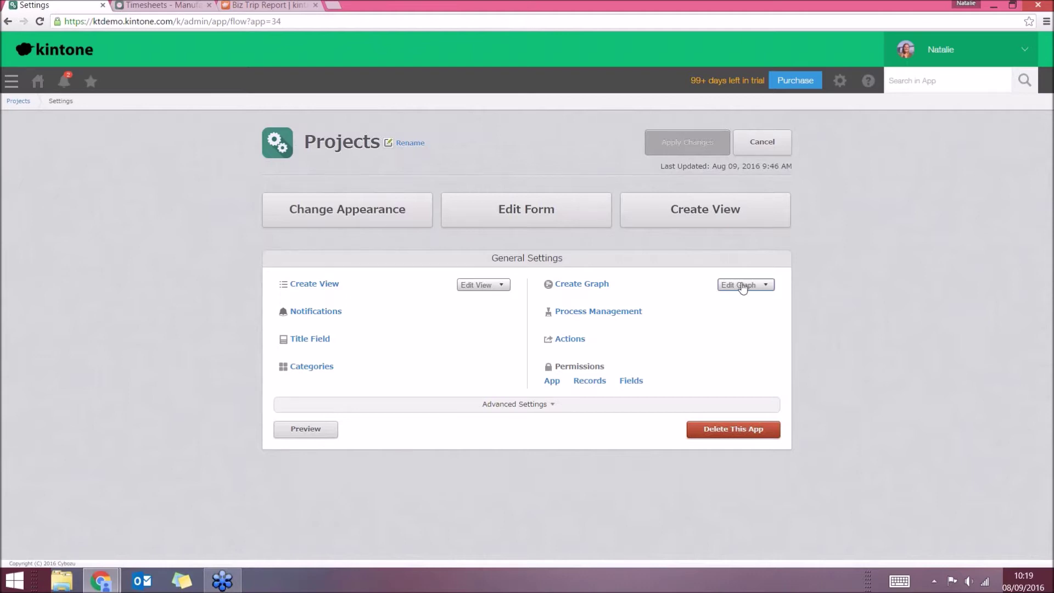
pyautogui.click(766, 285)
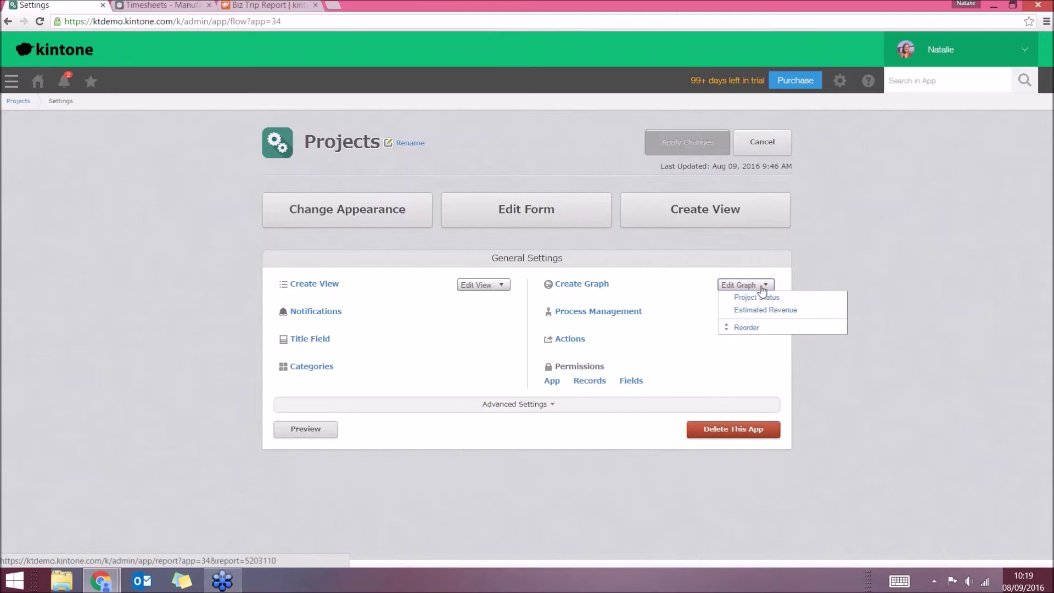
# Step: Try periodic report generation set to every week on a new graph, and leave the graph without saving
pyautogui.click(582, 284)
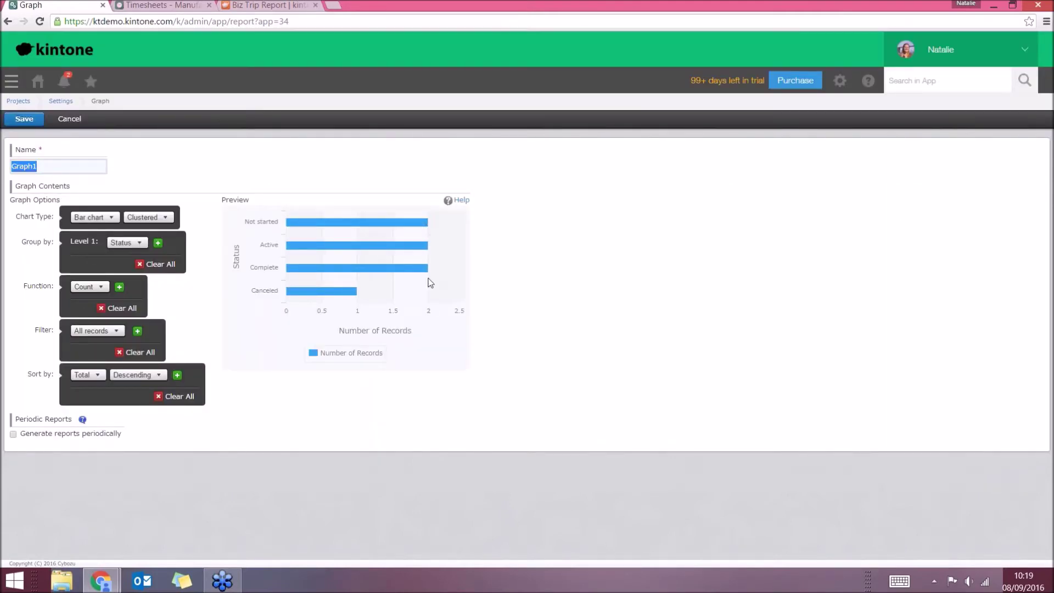
pyautogui.click(59, 438)
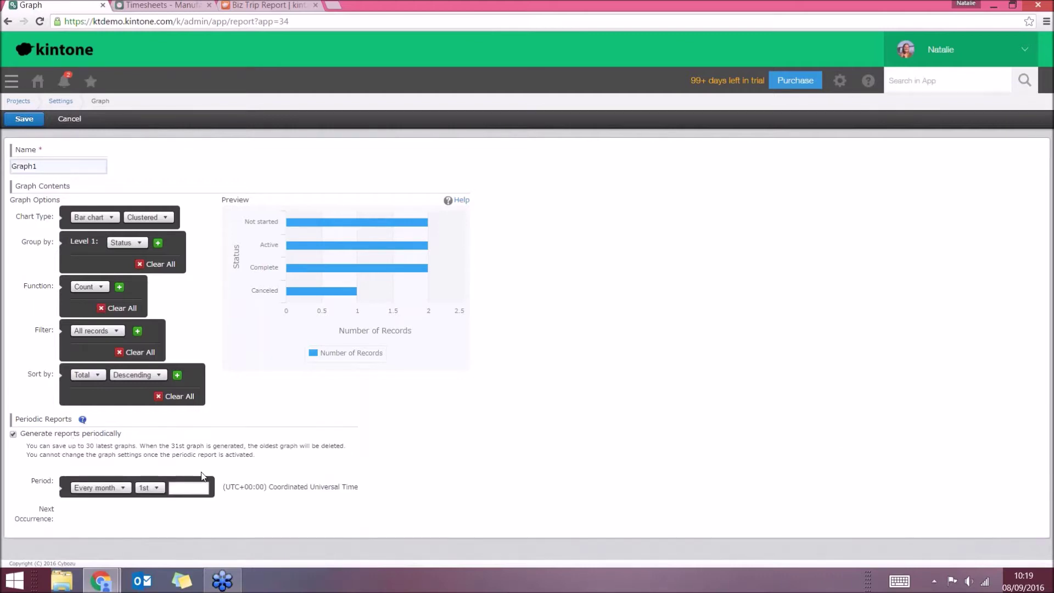
pyautogui.click(110, 489)
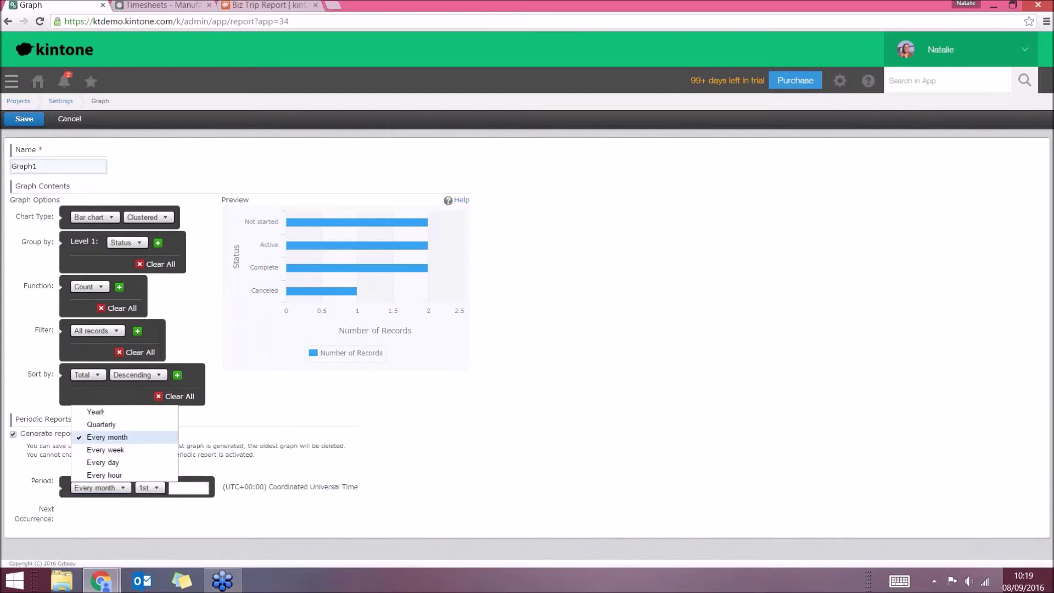
pyautogui.click(131, 450)
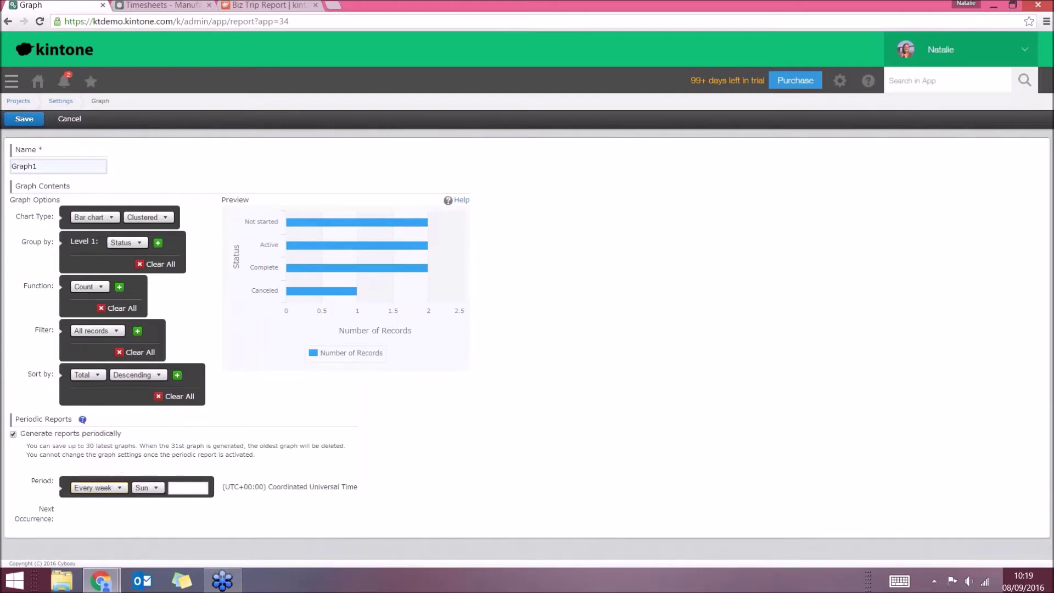
pyautogui.click(72, 118)
pyautogui.click(584, 89)
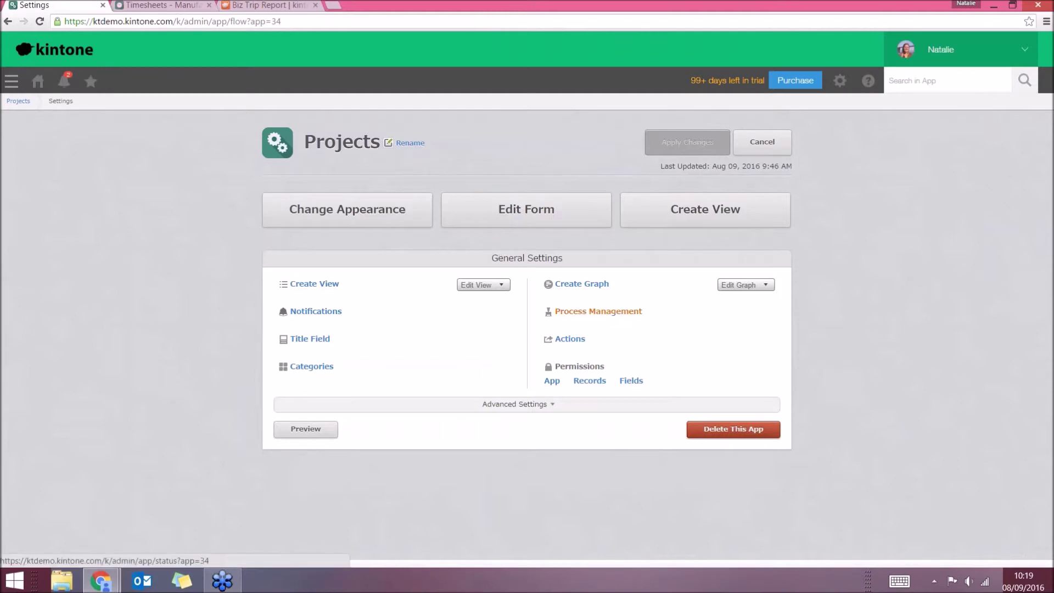
# Step: Open the process management settings and review the status list and the process flow between statuses
pyautogui.click(610, 320)
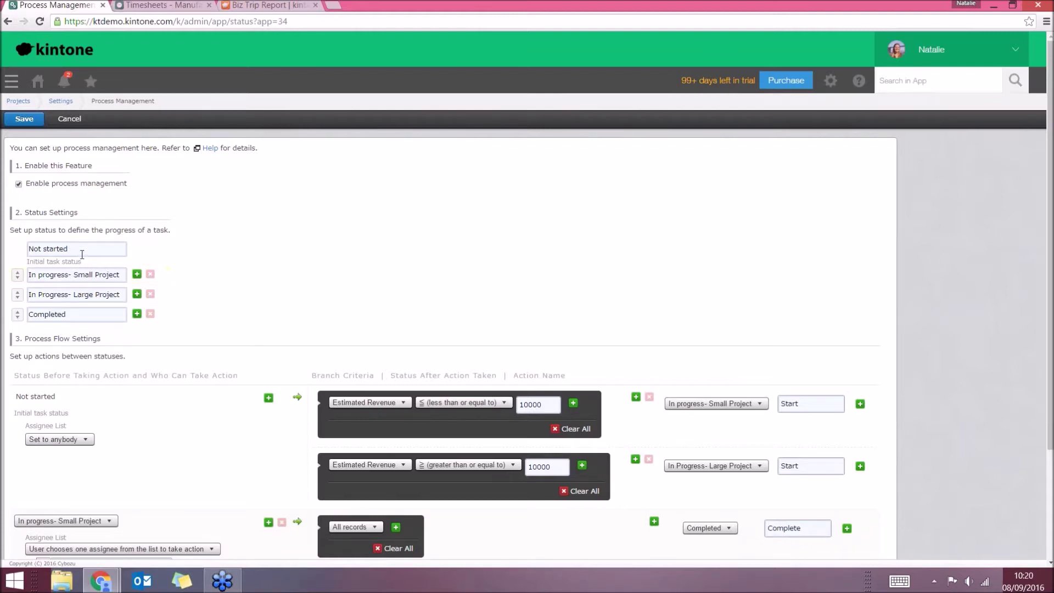
pyautogui.moveTo(79, 253); pyautogui.dragTo(16, 246)
pyautogui.click(237, 280)
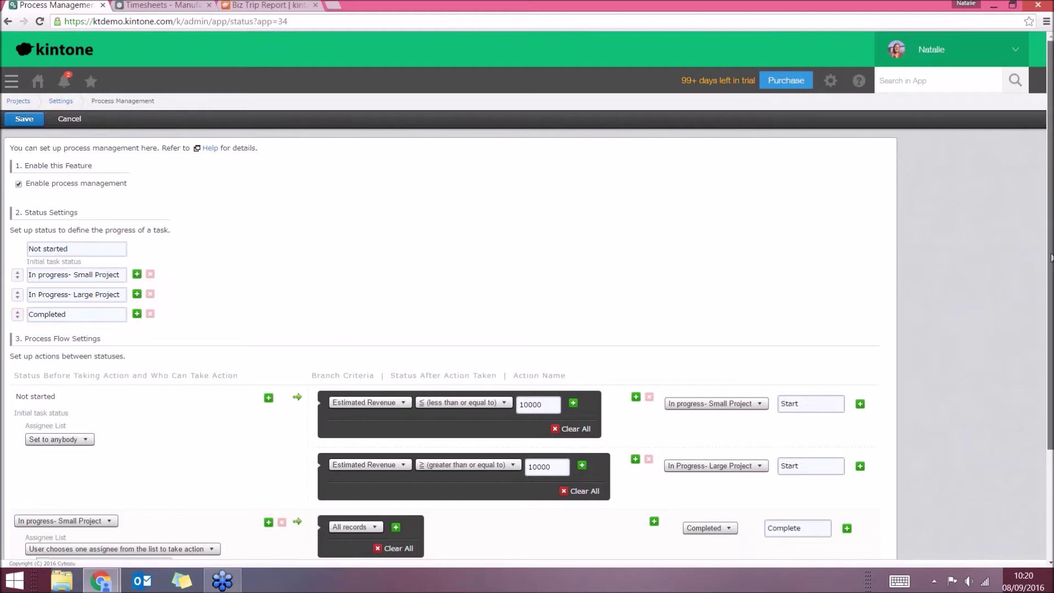
pyautogui.scroll(-2, 1050, 257)
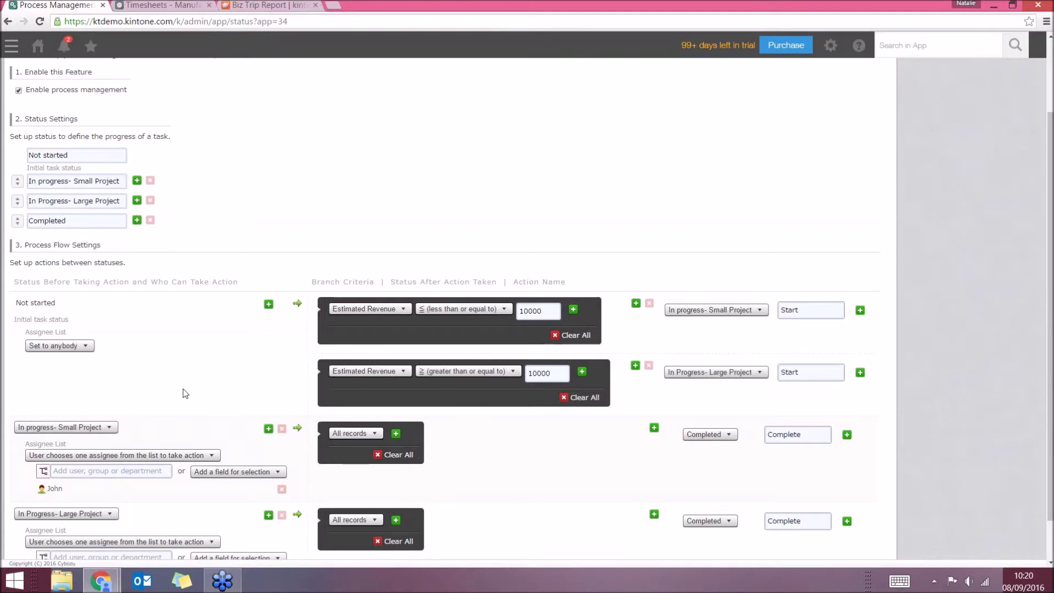
# Step: Re-enter the branch criteria leading from Not started to In progress- Small Project as Estimated Revenue less than or equal to 10000
pyautogui.click(387, 309)
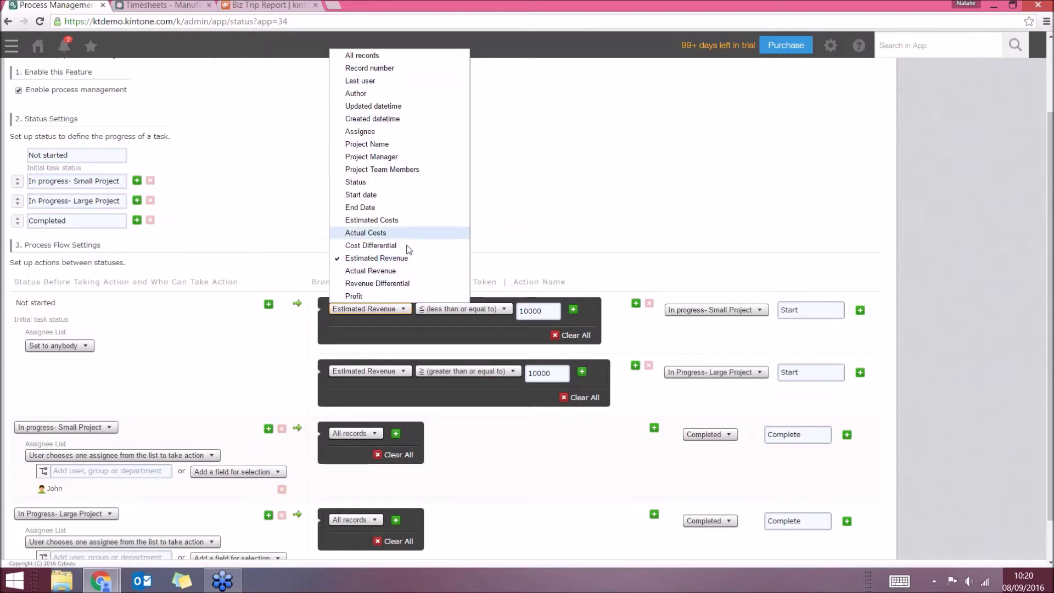
pyautogui.click(407, 262)
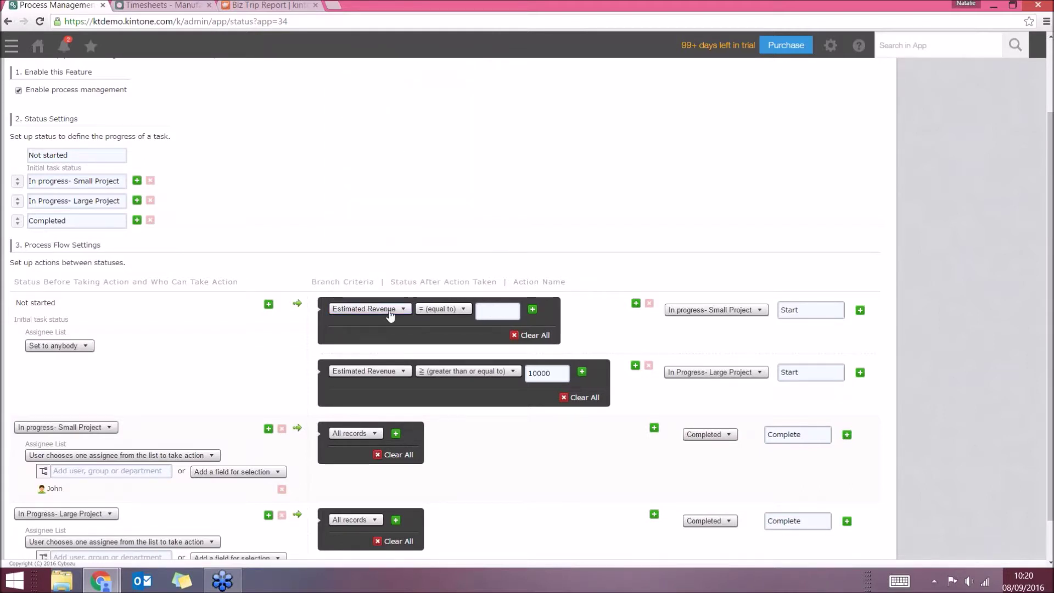
pyautogui.click(455, 311)
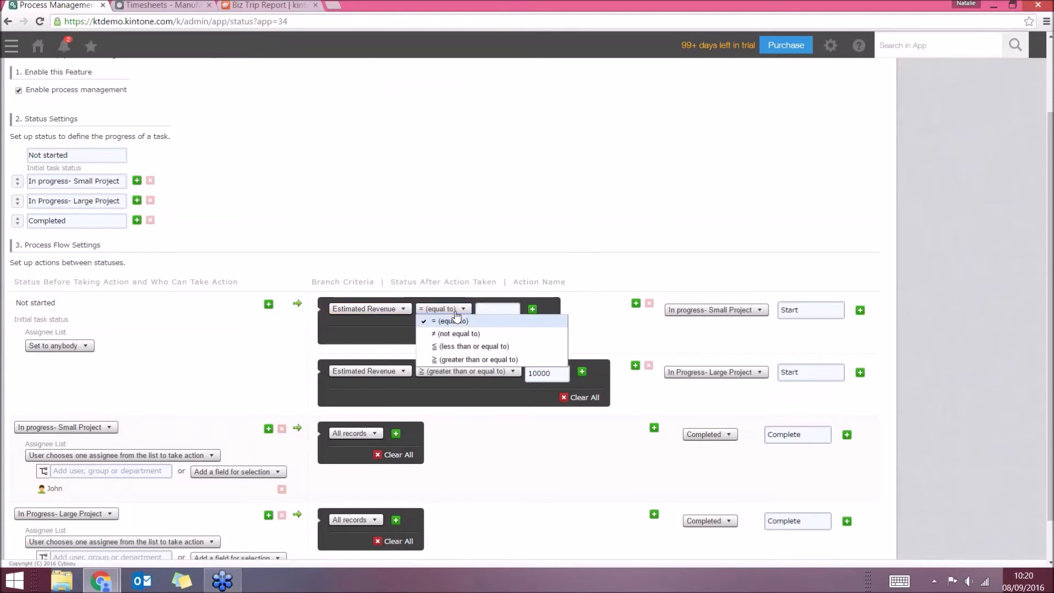
pyautogui.click(472, 347)
pyautogui.click(545, 315)
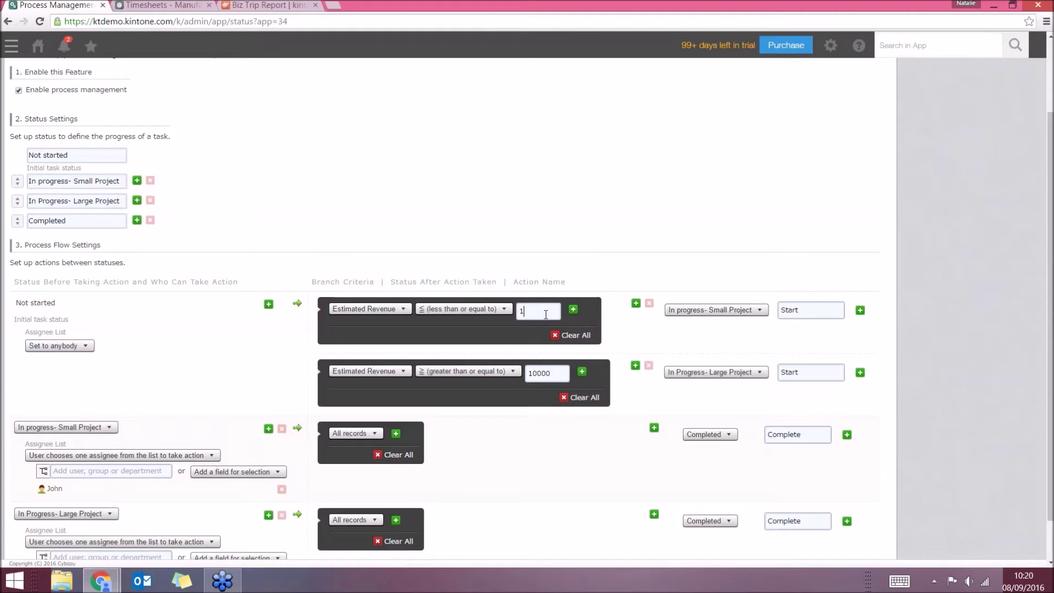
pyautogui.write('10000')
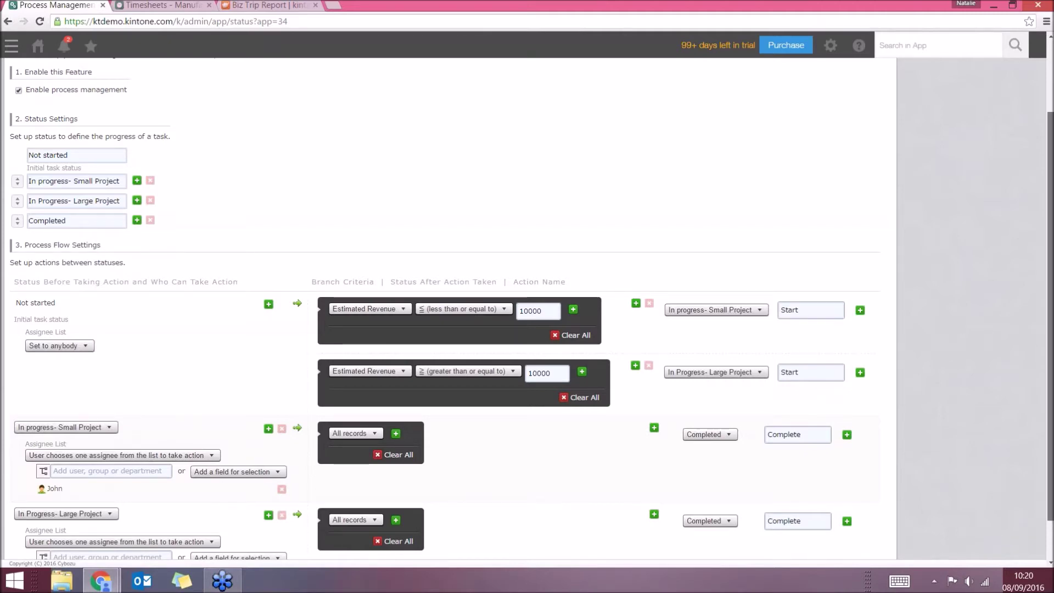
# Step: Try adding the Marketing department and the Project Manager field as assignees for In progress- Small Project, and leave process management without saving
pyautogui.scroll(-1, 785, 324)
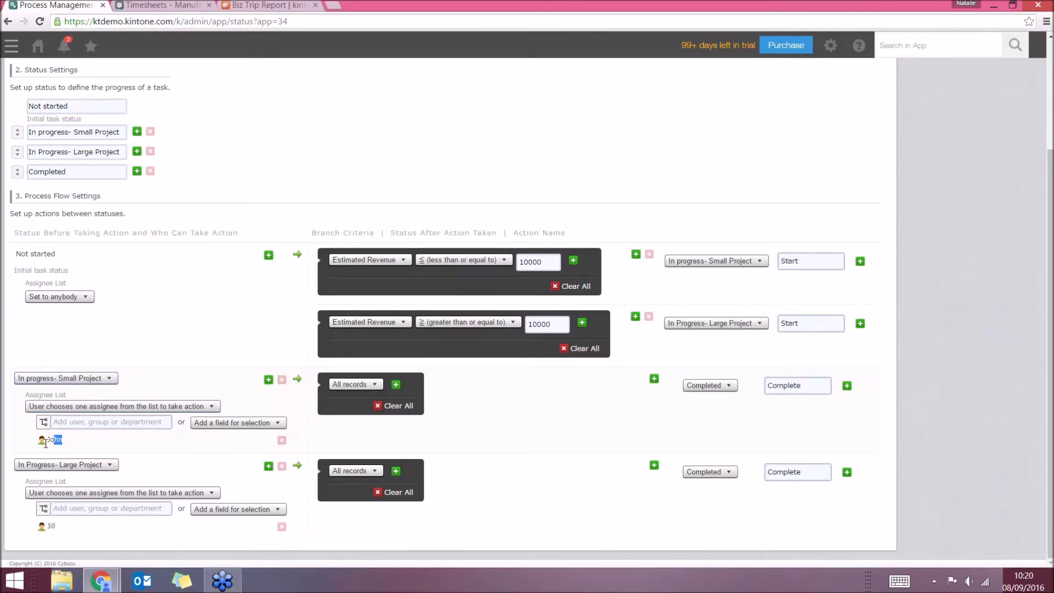
pyautogui.click(90, 422)
pyautogui.write('marketin')
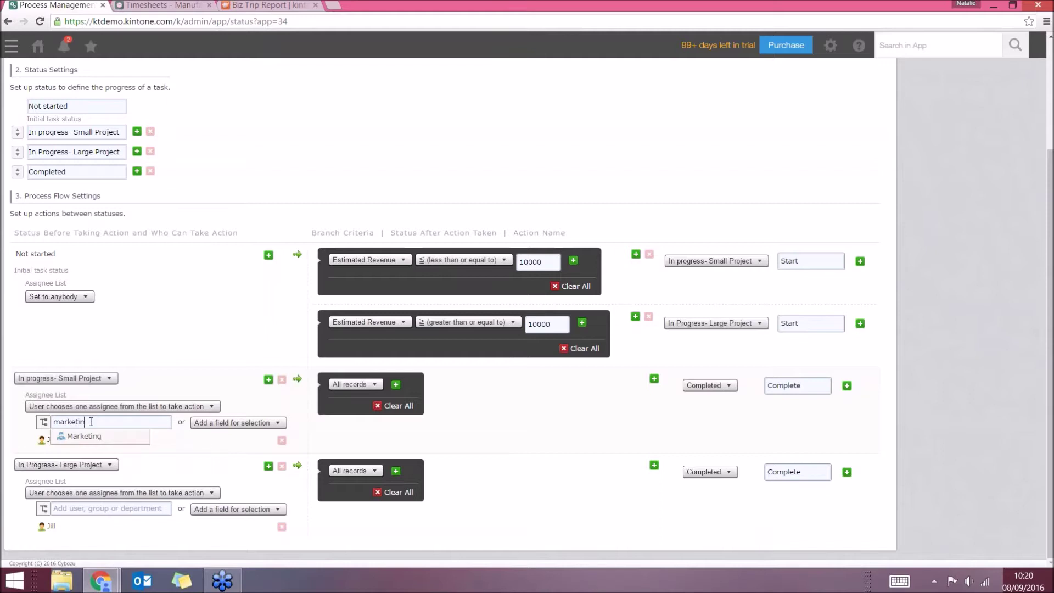
pyautogui.click(88, 436)
pyautogui.click(215, 423)
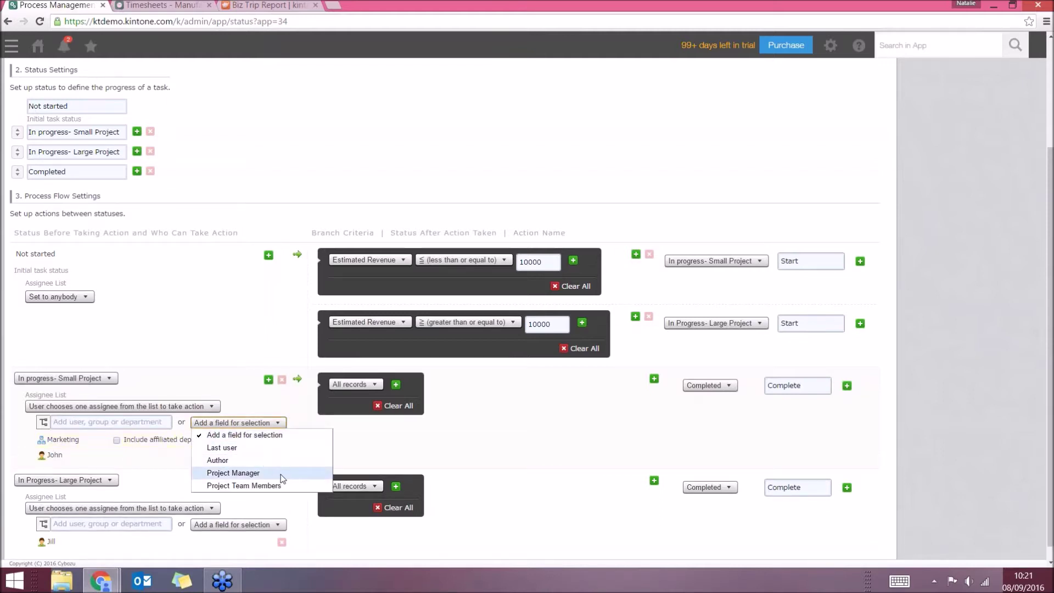
pyautogui.click(258, 474)
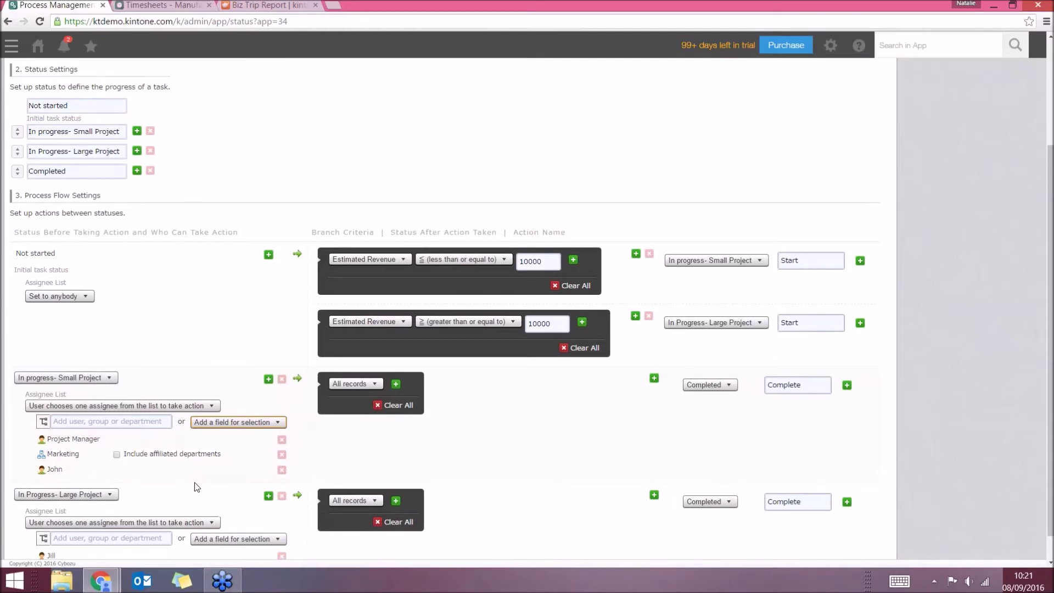
pyautogui.scroll(-1, 197, 486)
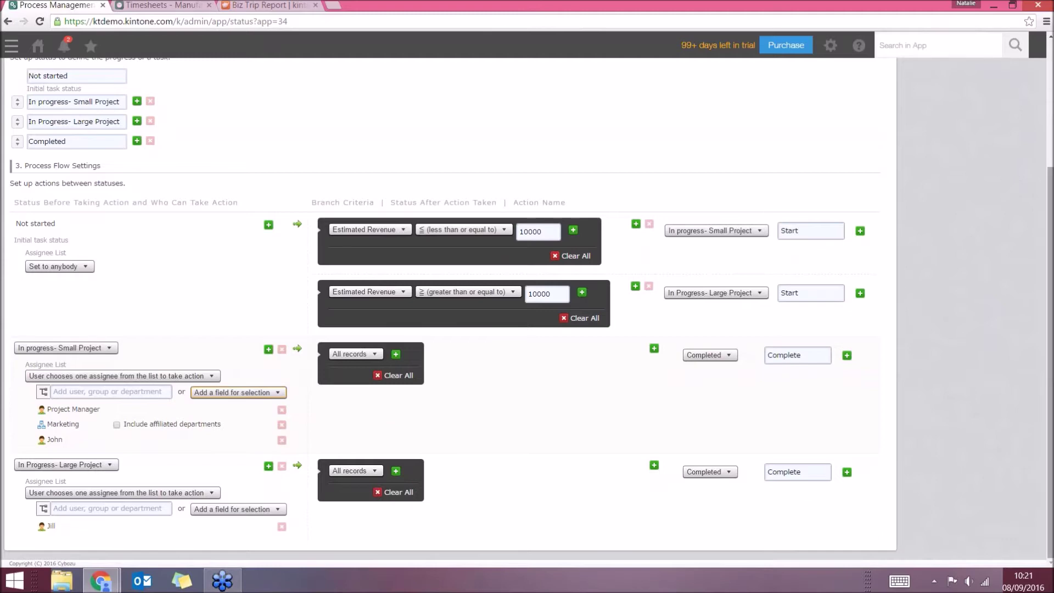
pyautogui.scroll(4, 527, 307)
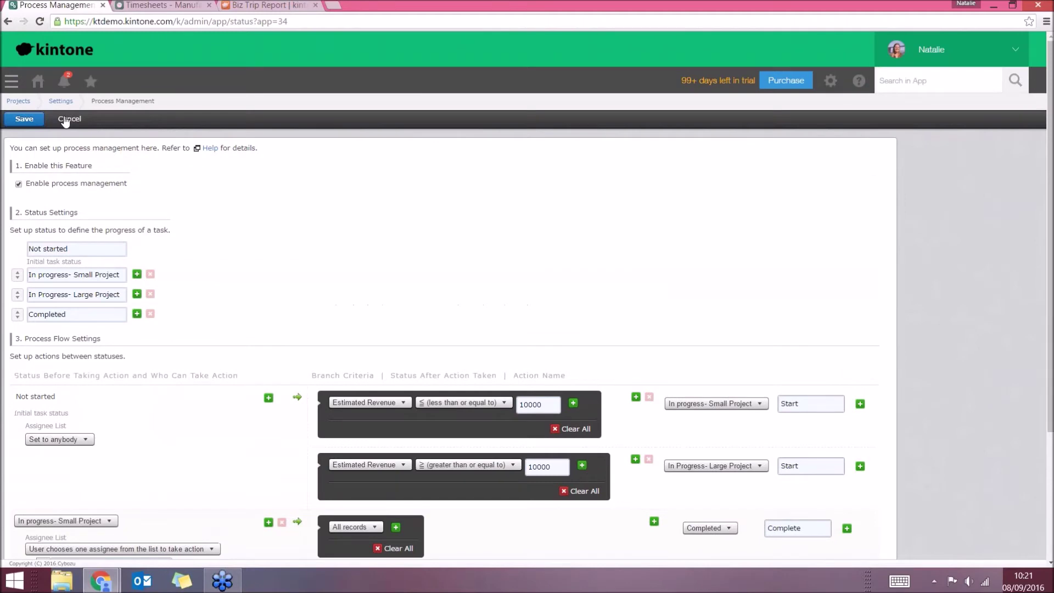
pyautogui.click(64, 120)
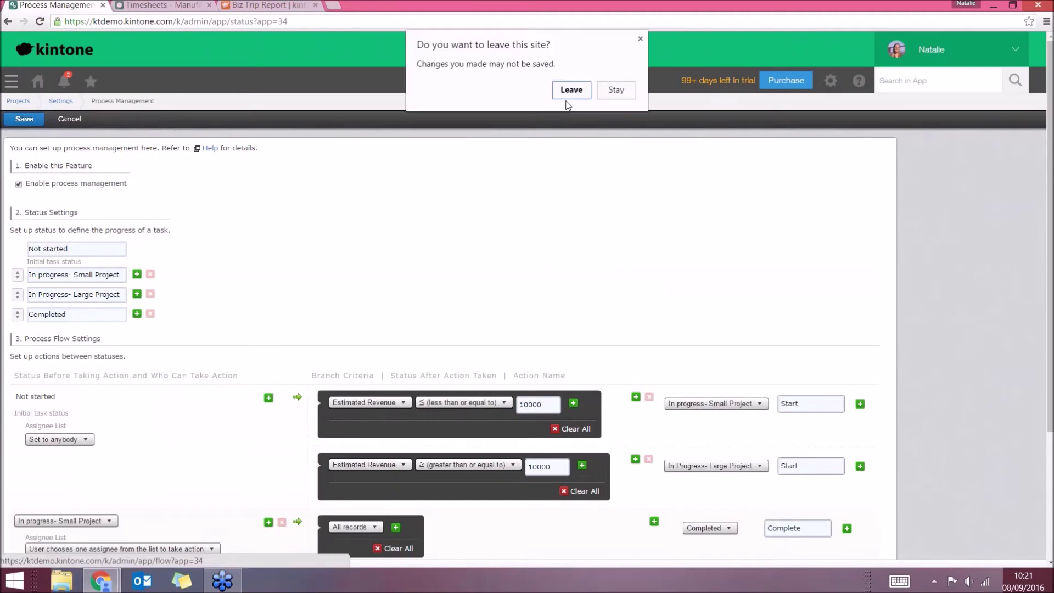
pyautogui.click(571, 90)
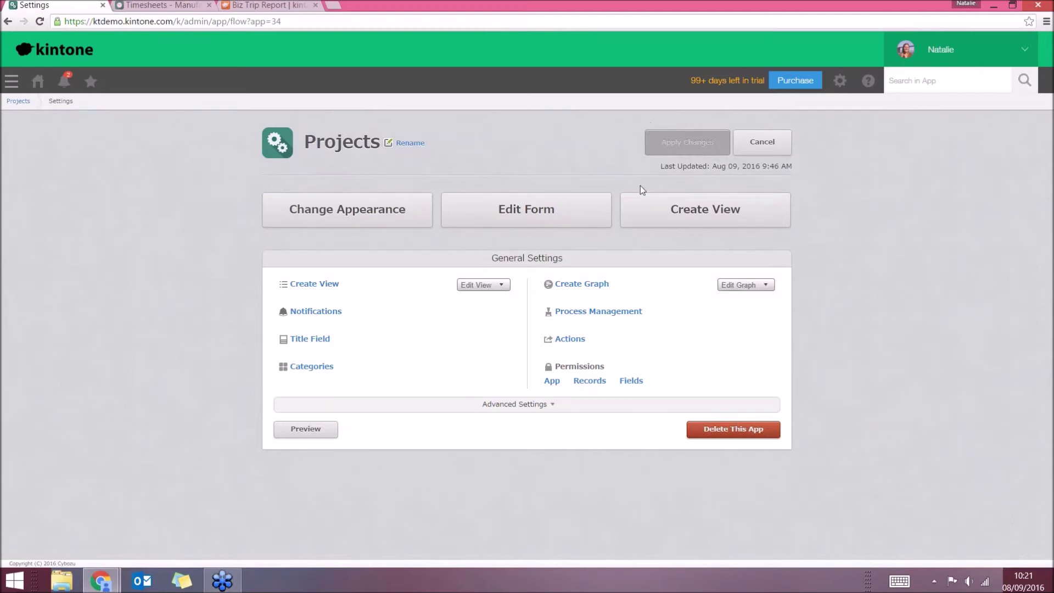
# Step: Open the Projects app's app-level permissions and add an individual user to the permission list
pyautogui.click(552, 383)
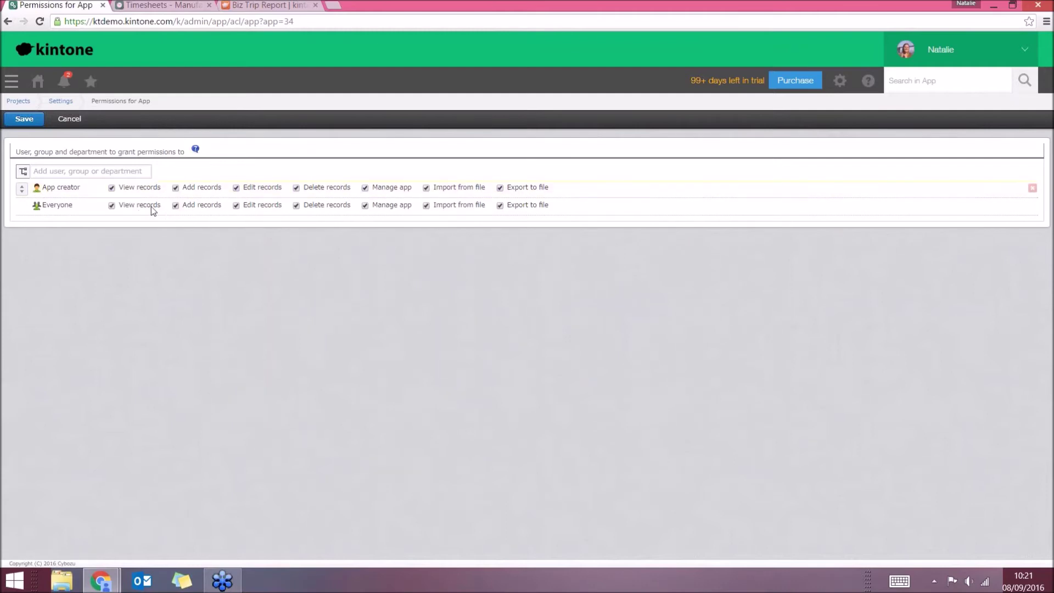
pyautogui.click(126, 171)
pyautogui.write('natali')
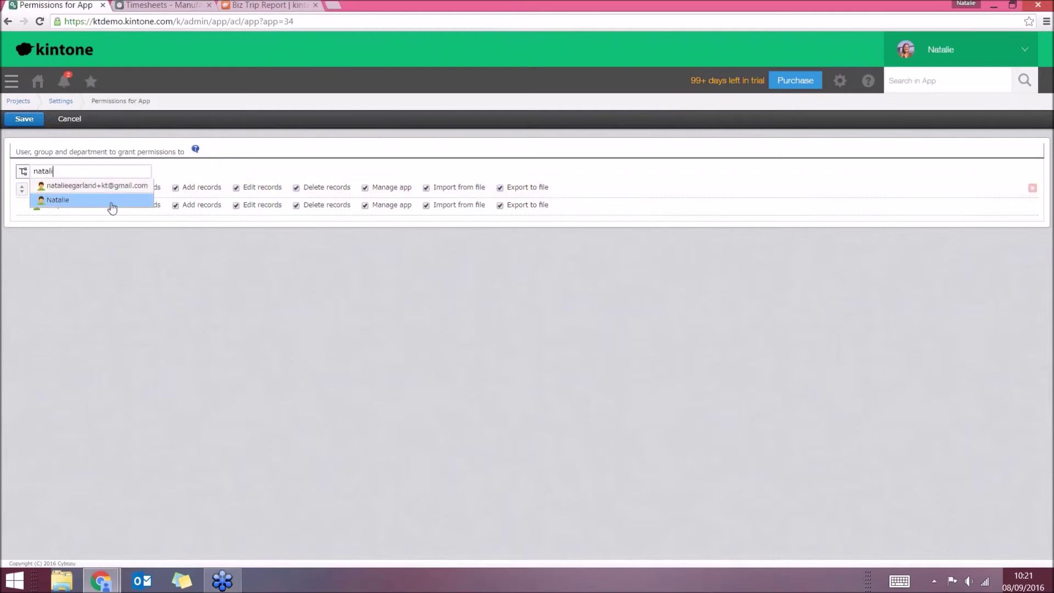
pyautogui.click(144, 200)
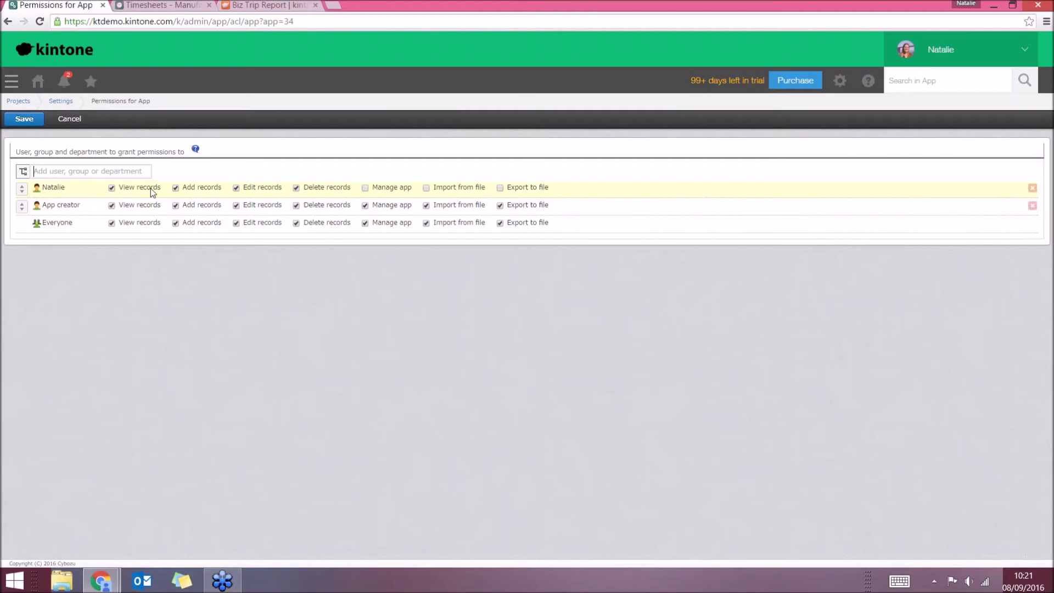
# Step: Remove the added user's Edit records and Delete records permissions, and leave the app permissions without saving
pyautogui.click(236, 188)
pyautogui.click(297, 189)
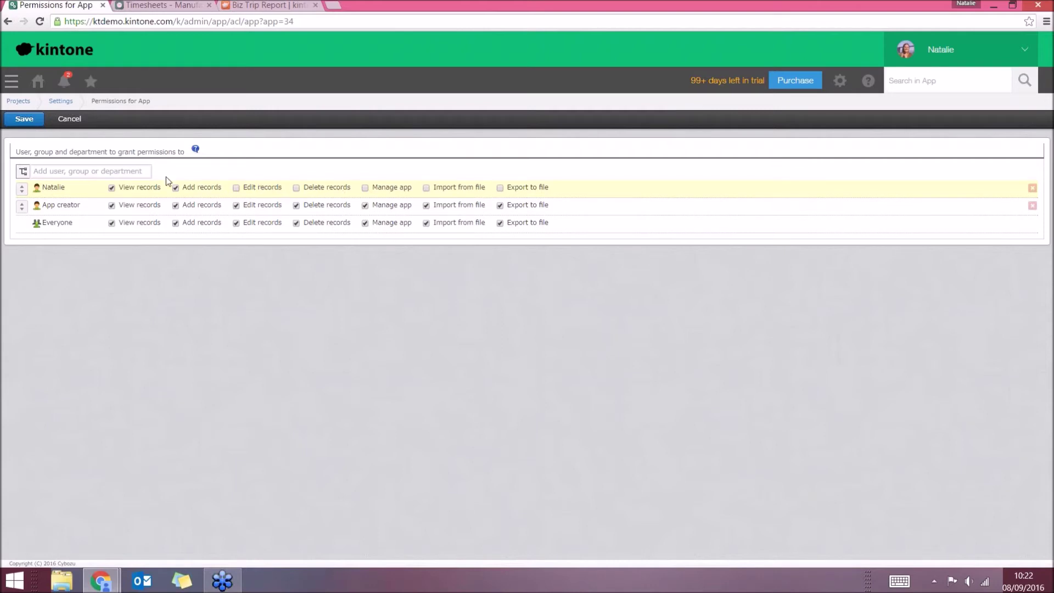
pyautogui.click(69, 119)
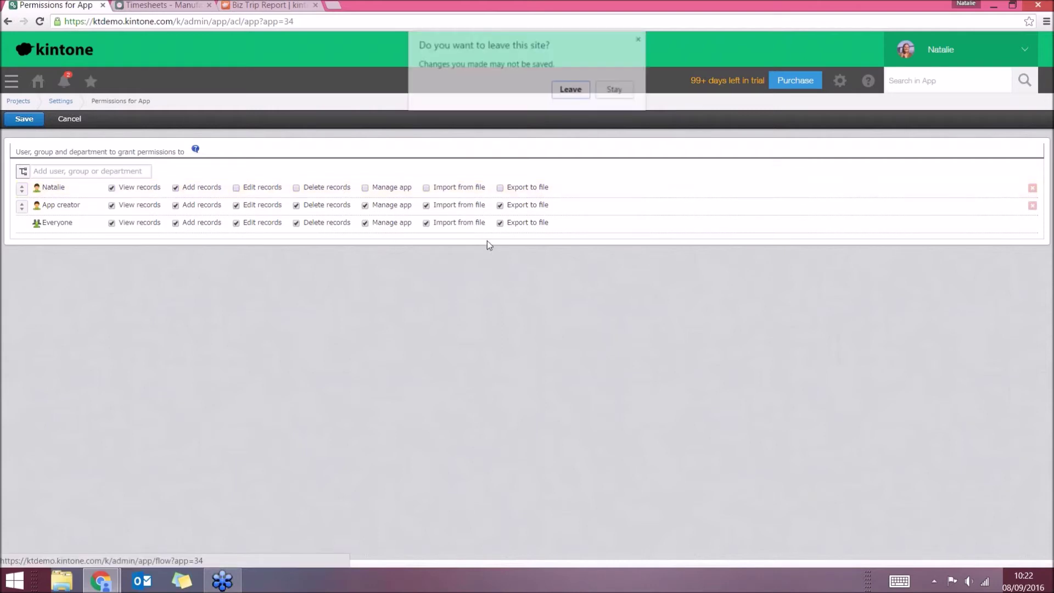
pyautogui.click(574, 92)
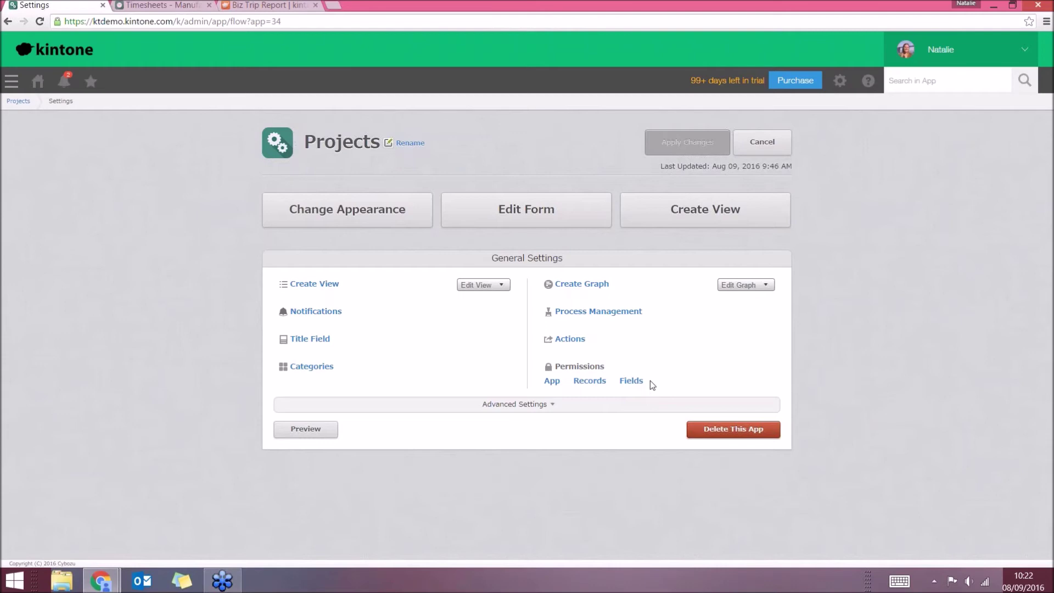
# Step: Look up the field-level permissions, and exit the Projects app settings without applying changes
pyautogui.click(632, 381)
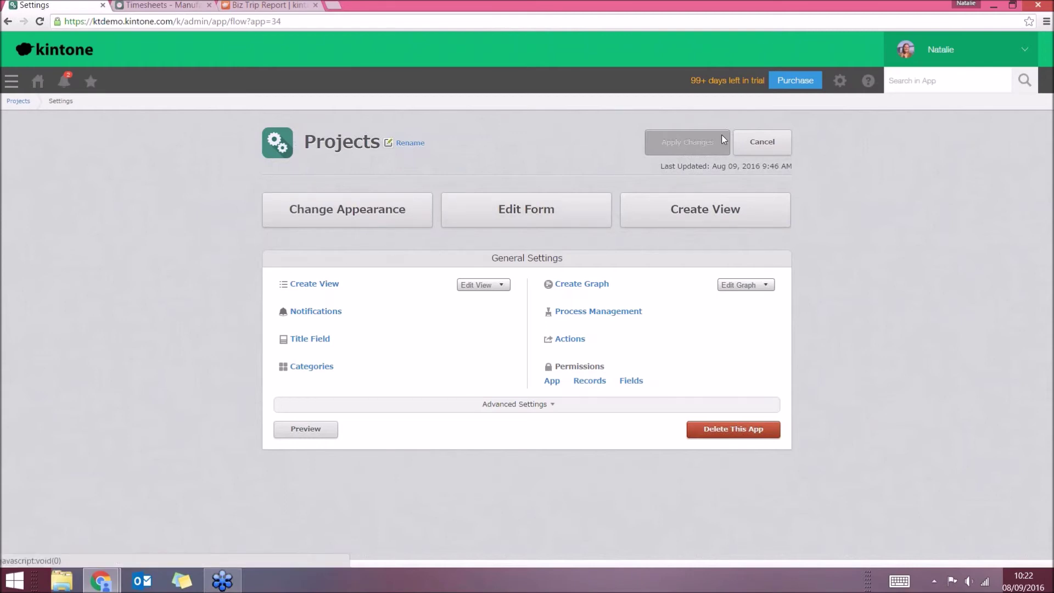
pyautogui.click(760, 144)
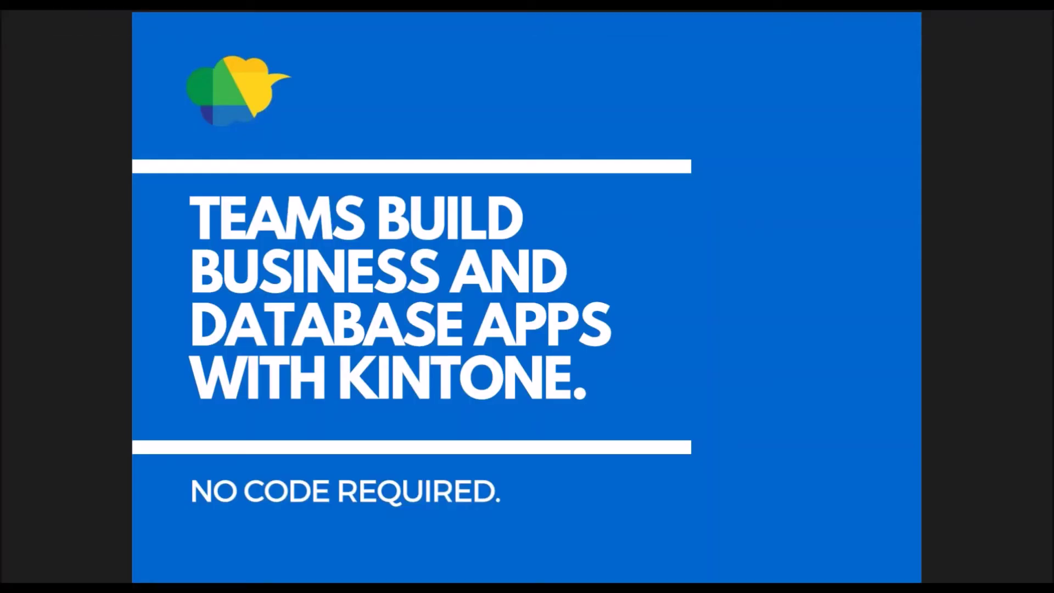
pyautogui.press('Right')
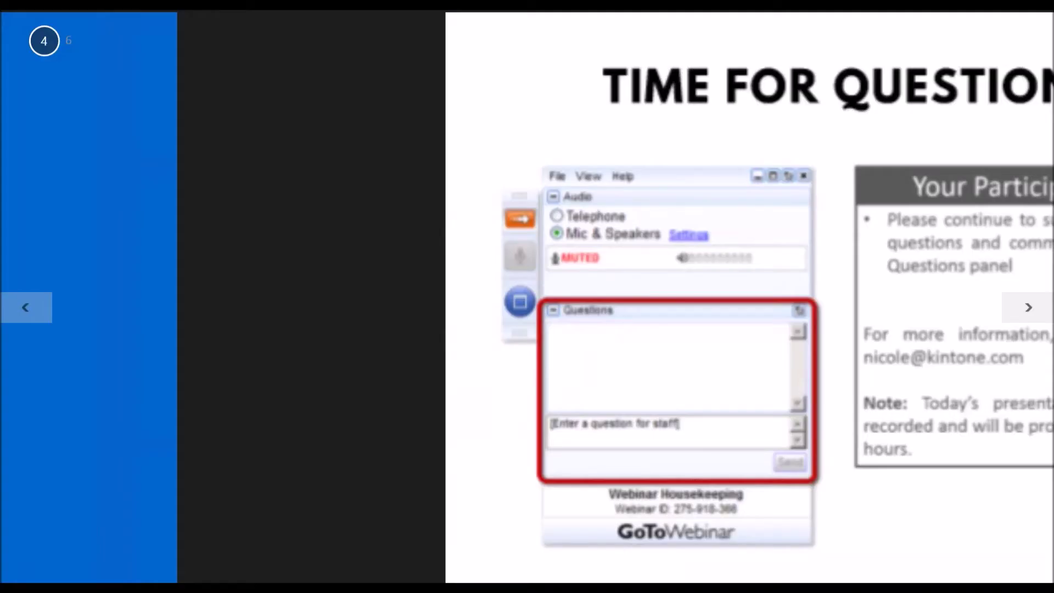